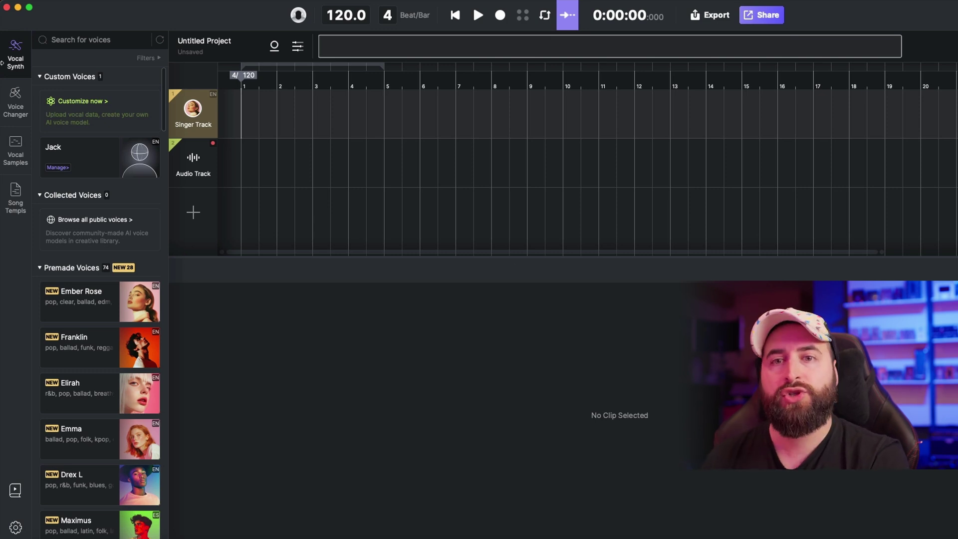
- Open the Voice Changer and look through the available voice models
{"action": "left_click", "coordinate": [17, 108]}
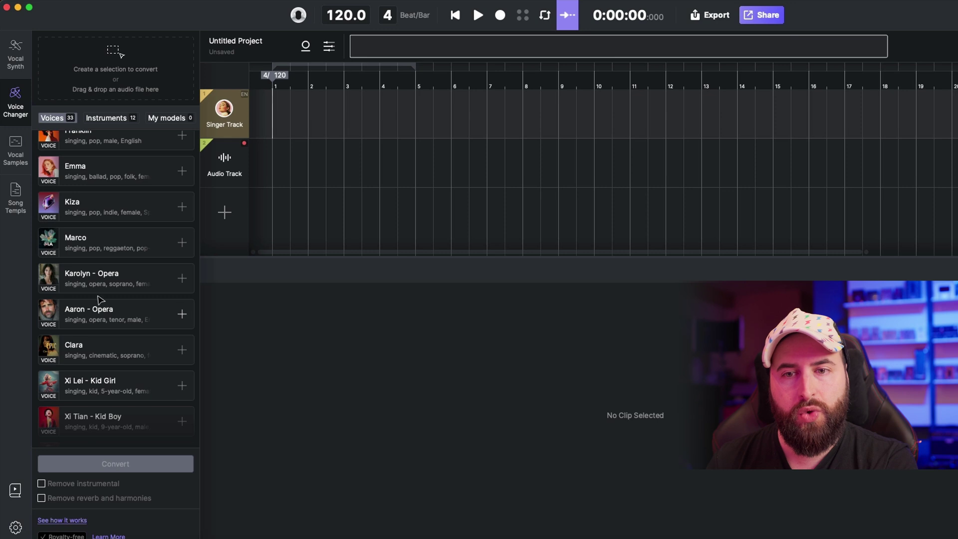
{"action": "scroll", "coordinate": [125, 252], "scroll_direction": "up", "scroll_amount": 10}
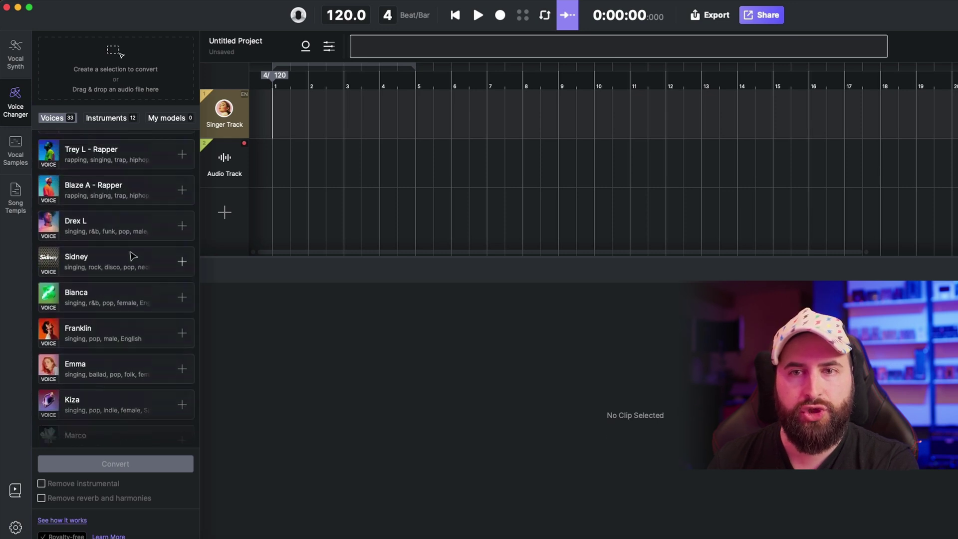
{"action": "scroll", "coordinate": [131, 252], "scroll_direction": "up", "scroll_amount": 4}
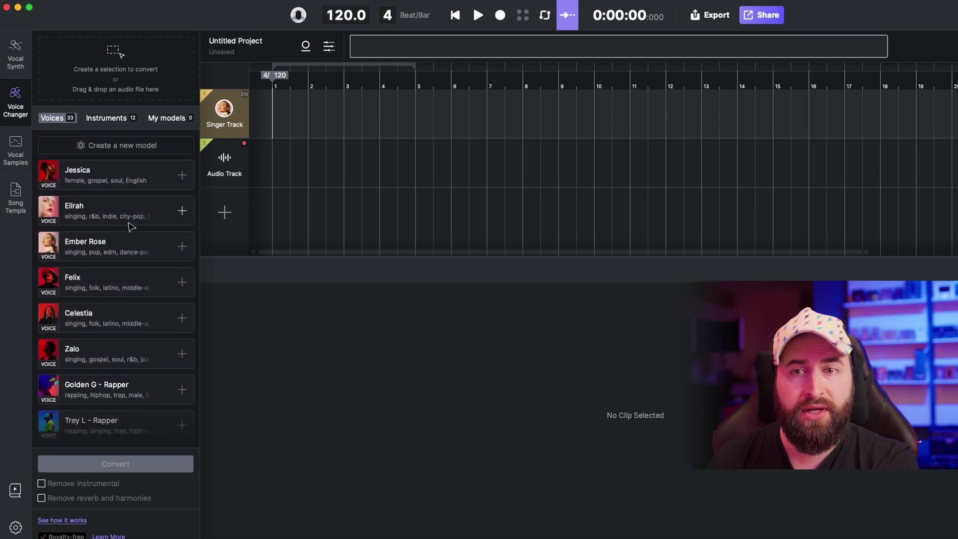
{"action": "scroll", "coordinate": [129, 228], "scroll_direction": "down", "scroll_amount": 13}
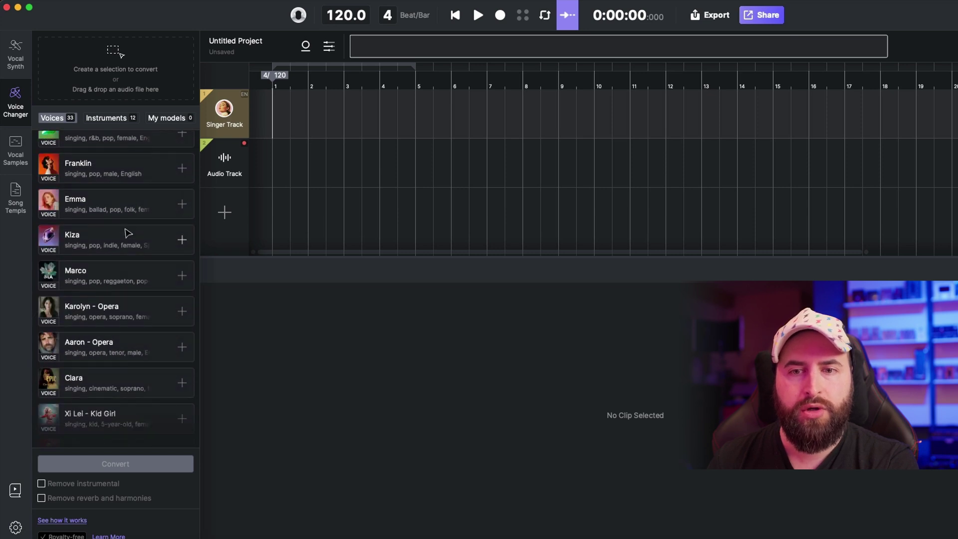
{"action": "scroll", "coordinate": [126, 233], "scroll_direction": "down", "scroll_amount": 11}
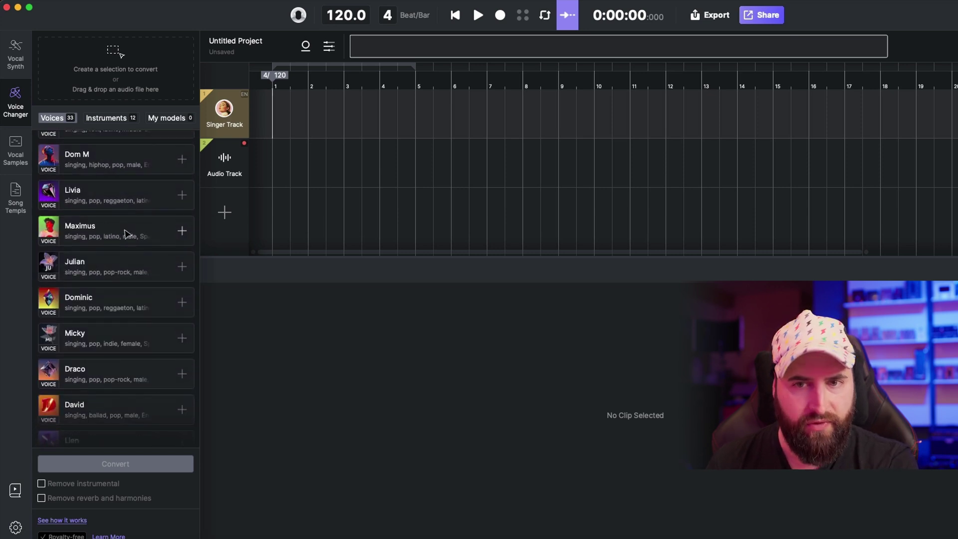
{"action": "scroll", "coordinate": [126, 233], "scroll_direction": "down", "scroll_amount": 3}
{"action": "scroll", "coordinate": [129, 235], "scroll_direction": "up", "scroll_amount": 5}
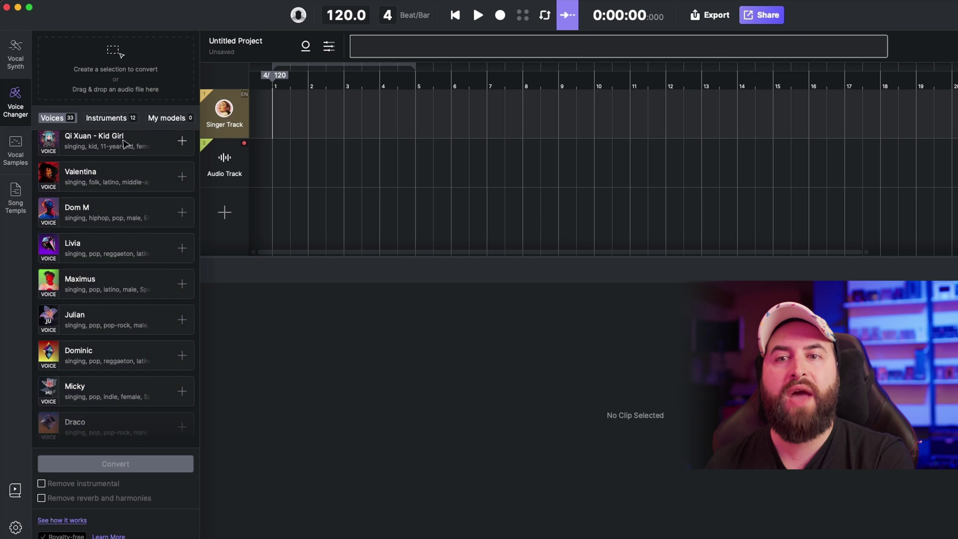
- Look through the Voice Changer's instrument models and custom models, and return to the voice models
{"action": "left_click", "coordinate": [113, 119]}
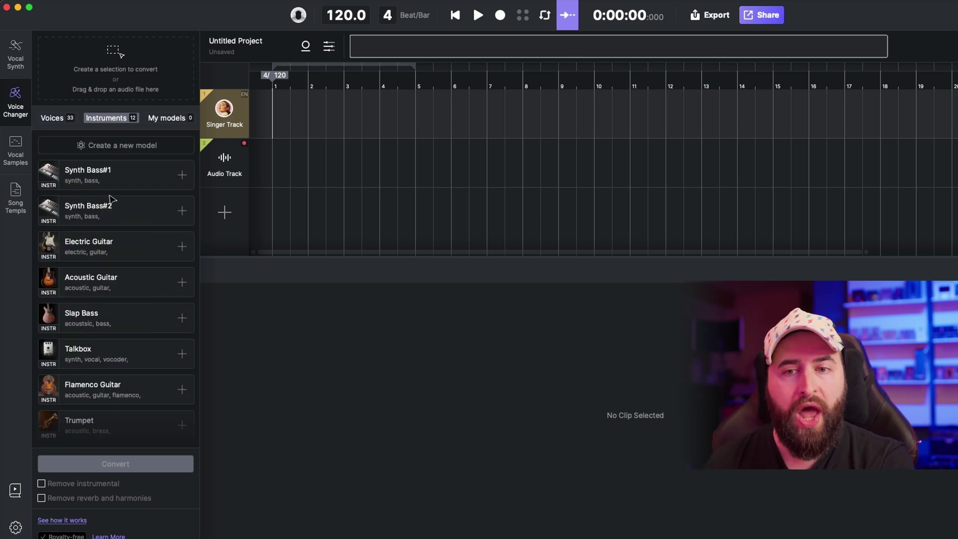
{"action": "scroll", "coordinate": [116, 274], "scroll_direction": "down", "scroll_amount": 5}
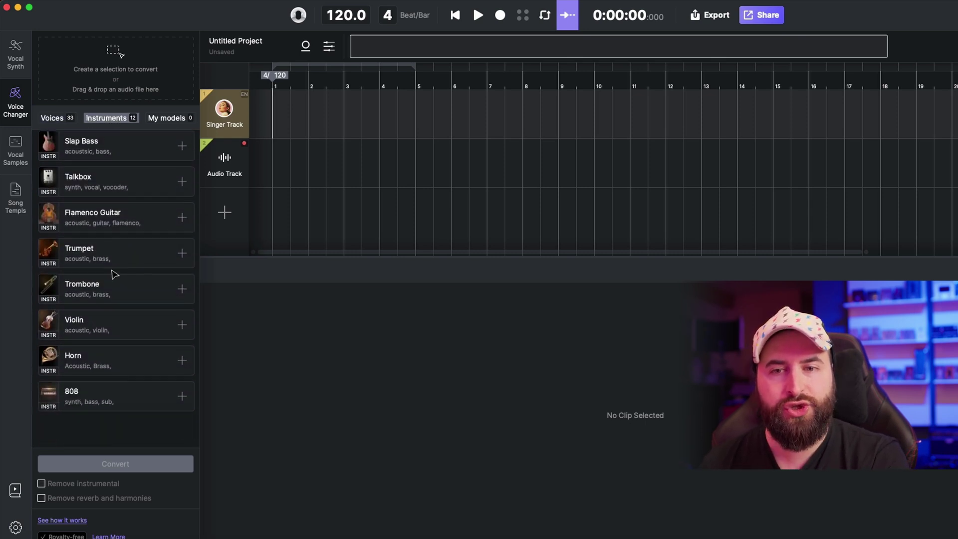
{"action": "scroll", "coordinate": [120, 294], "scroll_direction": "up", "scroll_amount": 5}
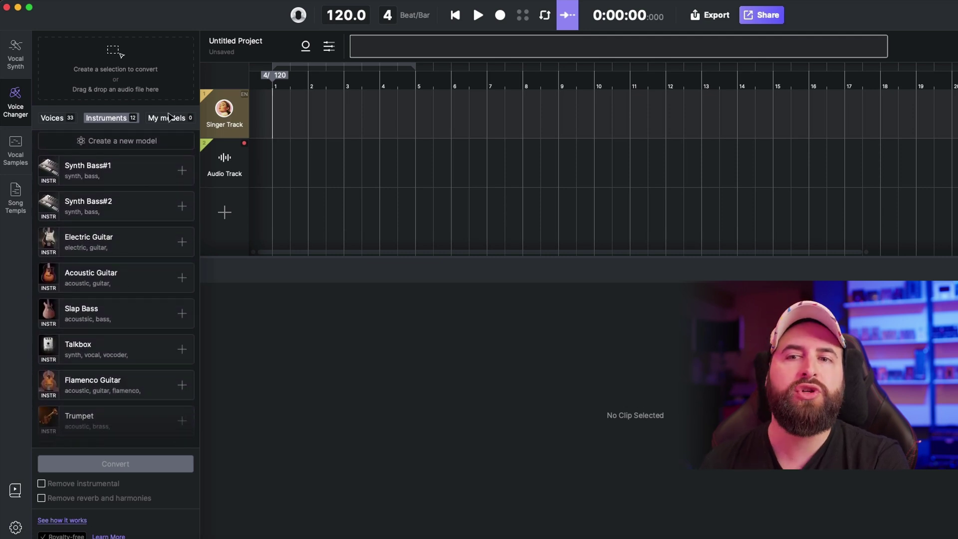
{"action": "left_click", "coordinate": [169, 119]}
{"action": "left_click", "coordinate": [52, 118]}
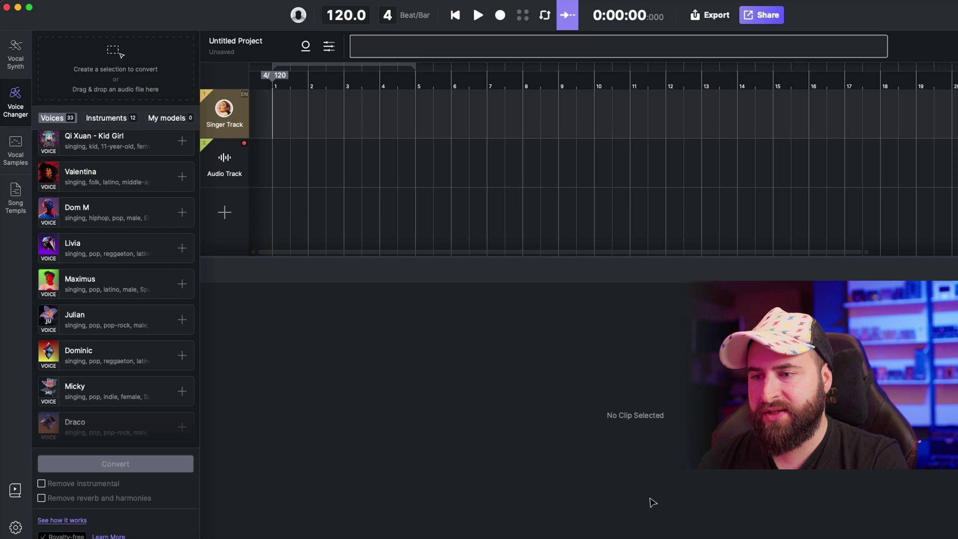
- Switch to Studio One and export the basso voce, violino voce and voce channels as stems with the file prefix "ACE Studio Vocal Changer"
{"action": "left_click", "coordinate": [651, 531]}
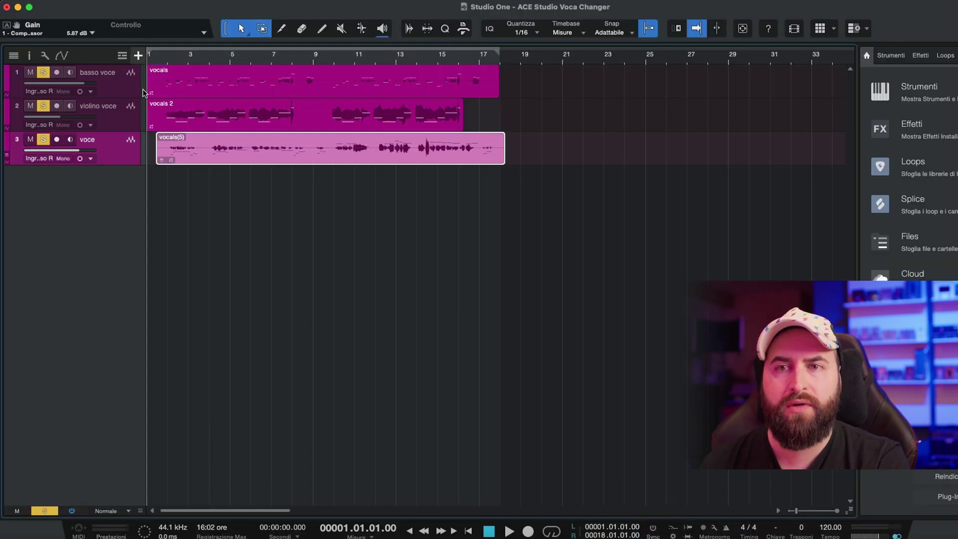
{"action": "left_click", "coordinate": [148, 3]}
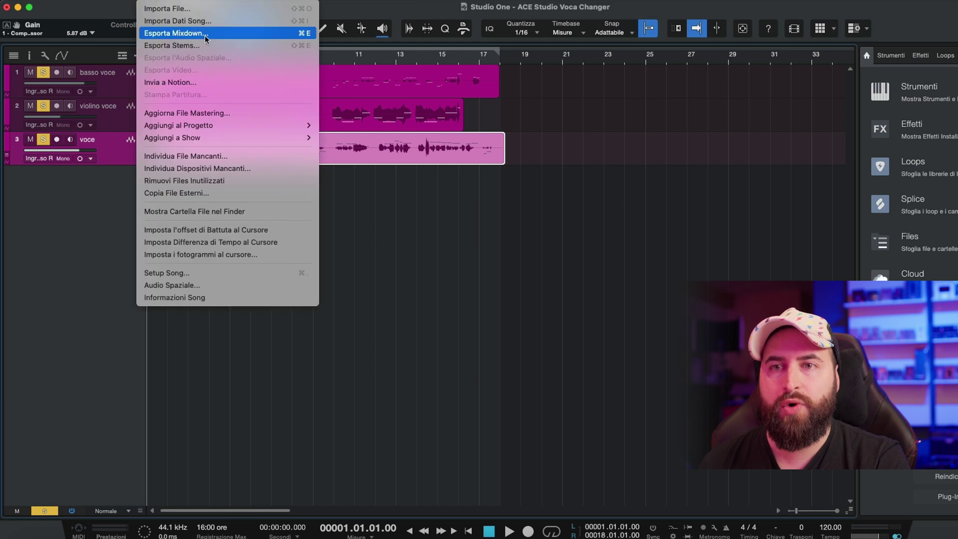
{"action": "left_click", "coordinate": [203, 45]}
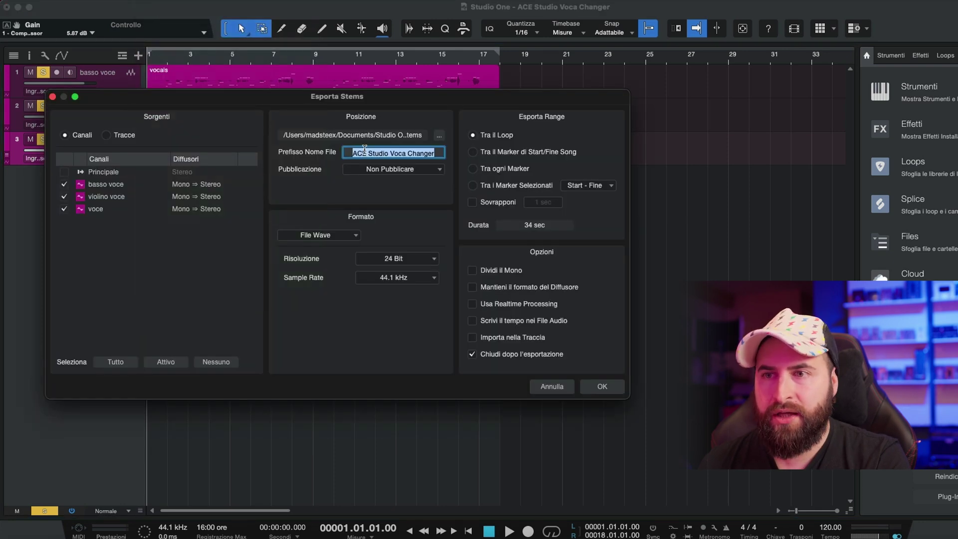
{"action": "left_click", "coordinate": [406, 154]}
{"action": "type", "text": "l"}
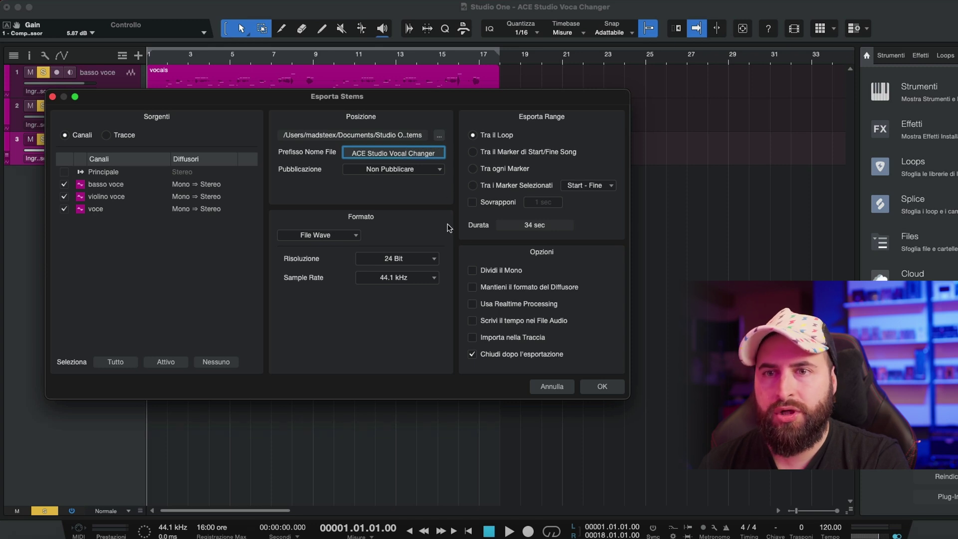
{"action": "key", "text": "Return"}
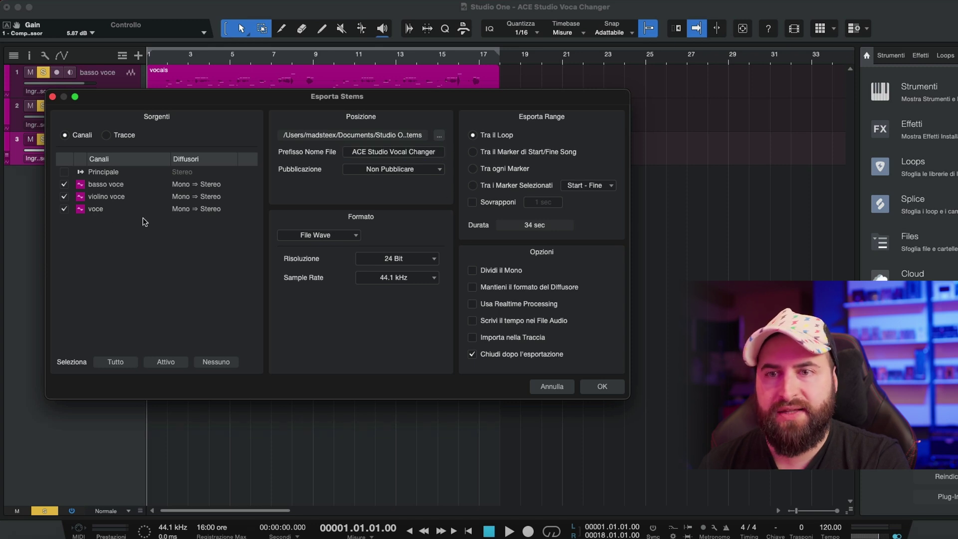
{"action": "left_click", "coordinate": [602, 386]}
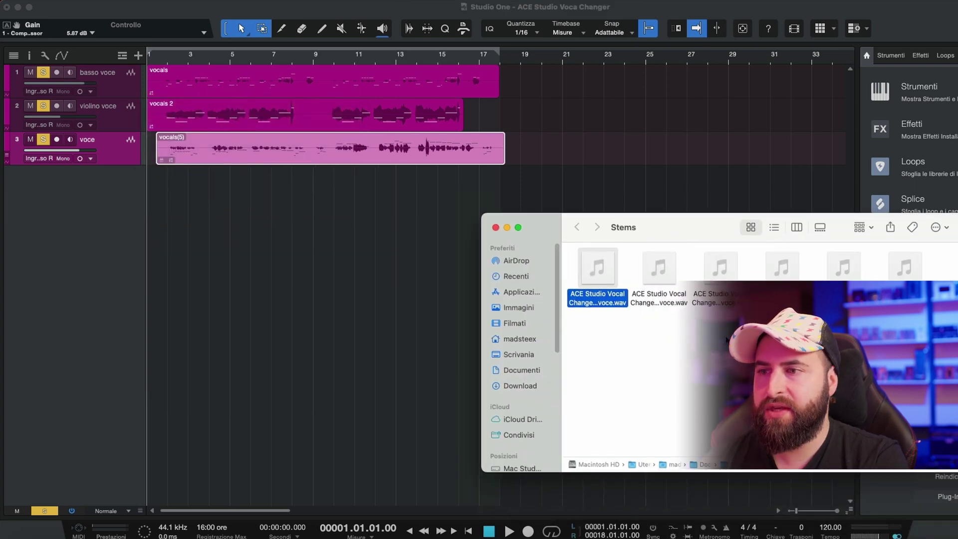
- Select the three exported stems in Finder and import them into the ACE Studio project as separate audio tracks starting at bar 1
{"action": "left_click_drag", "start_coordinate": [726, 339], "coordinate": [652, 349]}
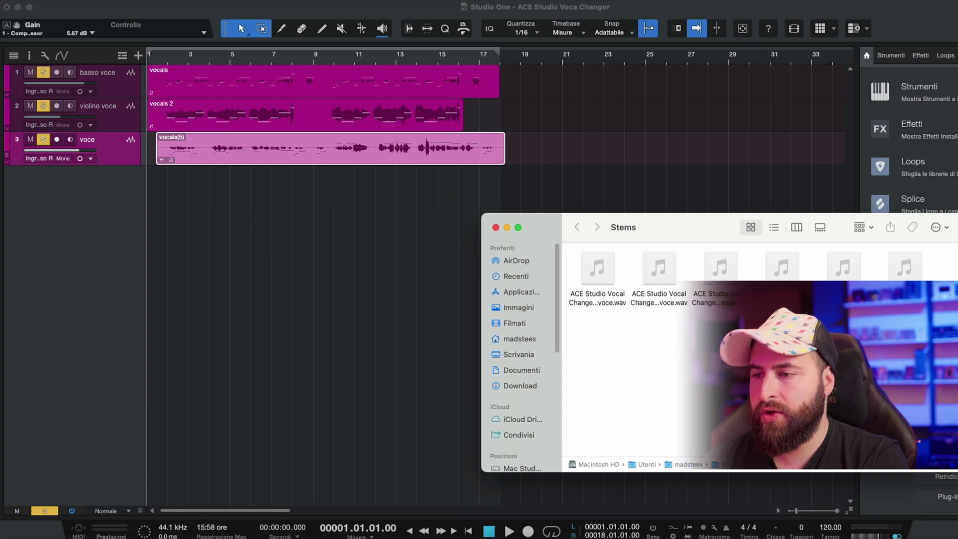
{"action": "left_click", "coordinate": [876, 526]}
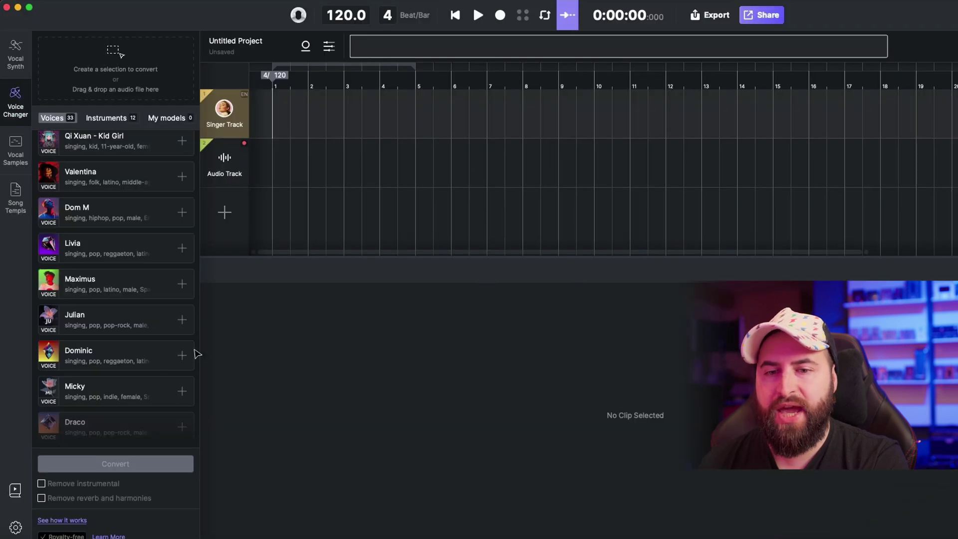
{"action": "left_click", "coordinate": [50, 529]}
{"action": "left_click_drag", "start_coordinate": [733, 344], "coordinate": [272, 175]}
{"action": "left_click", "coordinate": [352, 248]}
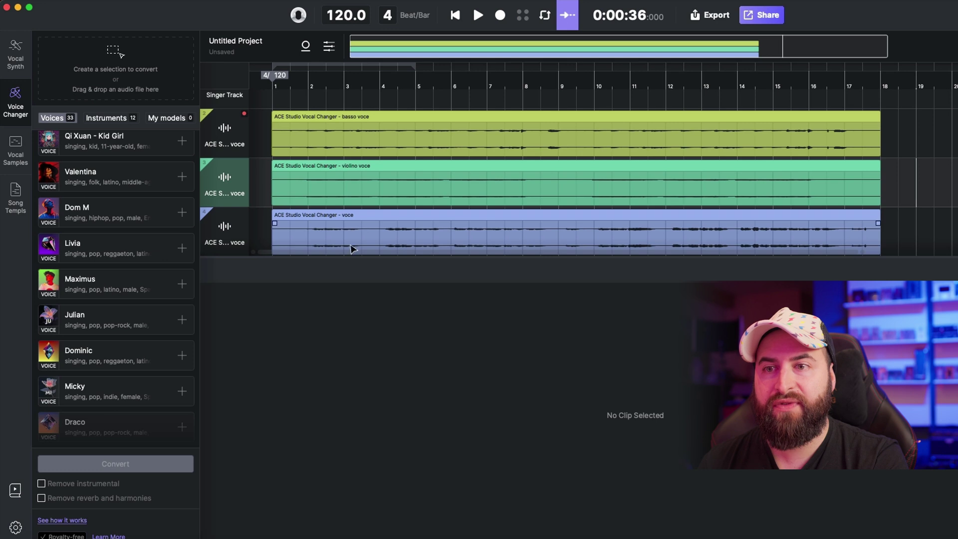
- Open the basso voce clip and play its track soloed for a few seconds
{"action": "scroll", "coordinate": [438, 180], "scroll_direction": "down", "scroll_amount": 1}
{"action": "left_click", "coordinate": [439, 169]}
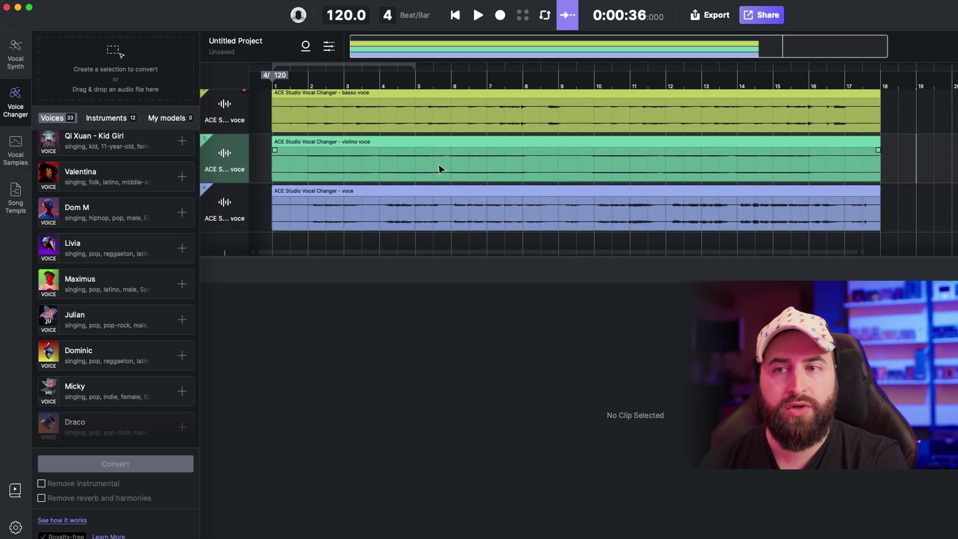
{"action": "double_click", "coordinate": [359, 93]}
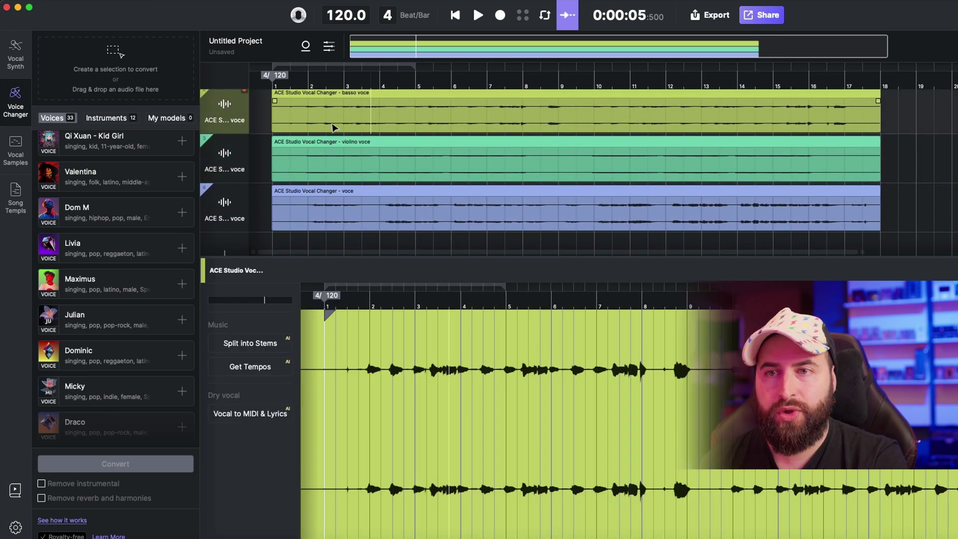
{"action": "left_click", "coordinate": [401, 137]}
{"action": "key", "text": "space"}
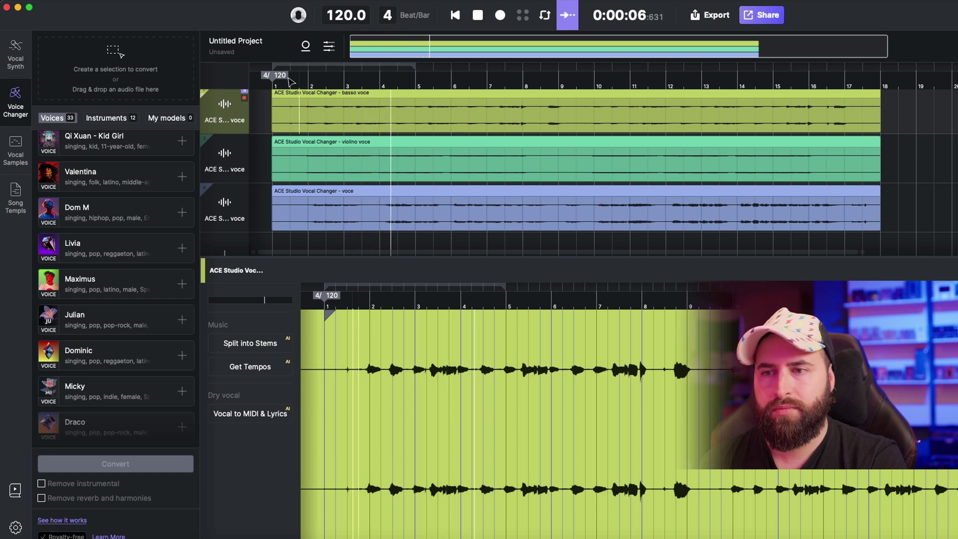
{"action": "key", "text": "space"}
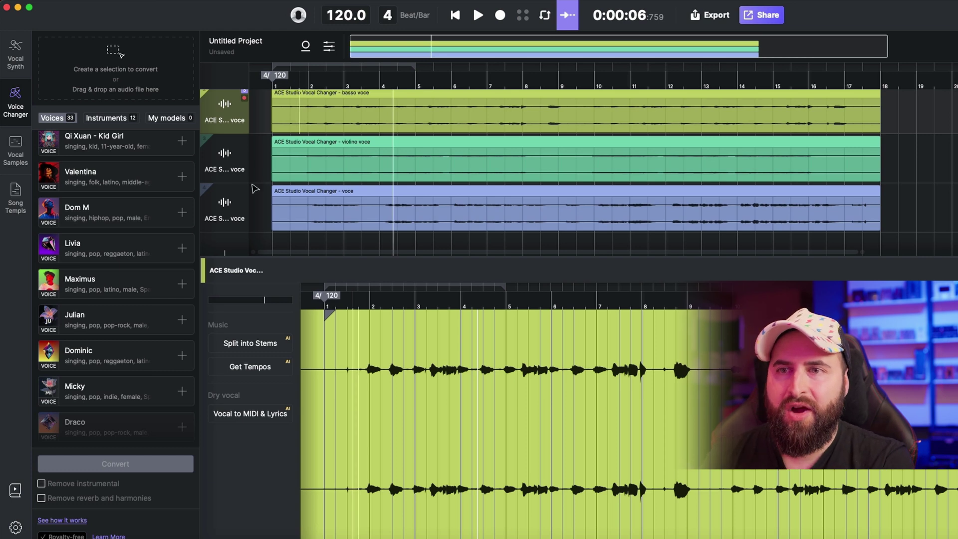
- Open the violino voce clip and play its track soloed for a few seconds
{"action": "left_click", "coordinate": [344, 165]}
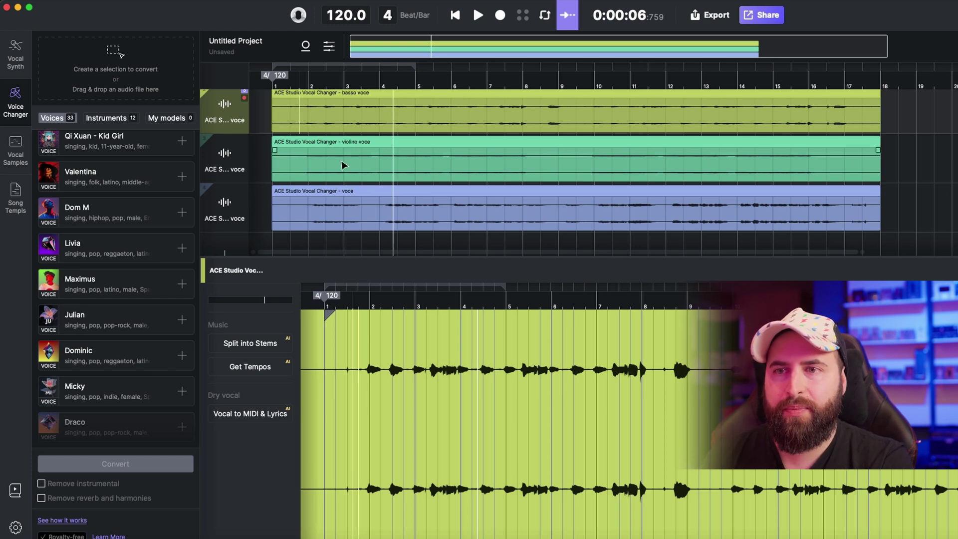
{"action": "left_click", "coordinate": [356, 138]}
{"action": "left_click", "coordinate": [406, 130]}
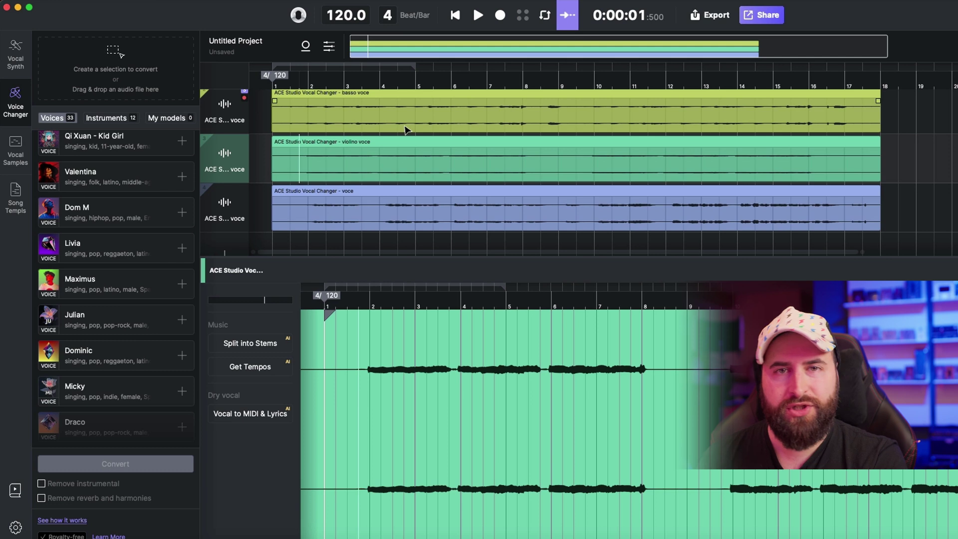
{"action": "key", "text": "space"}
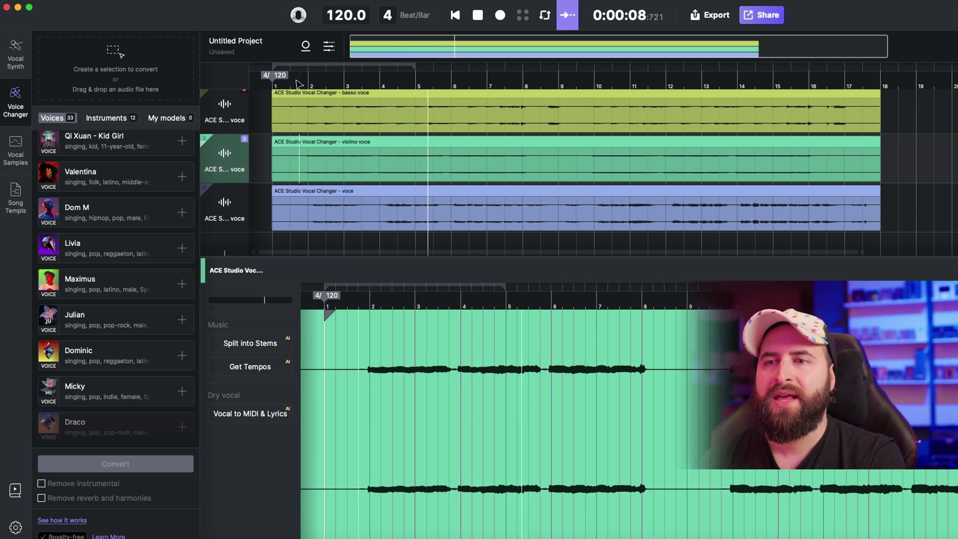
{"action": "key", "text": "space"}
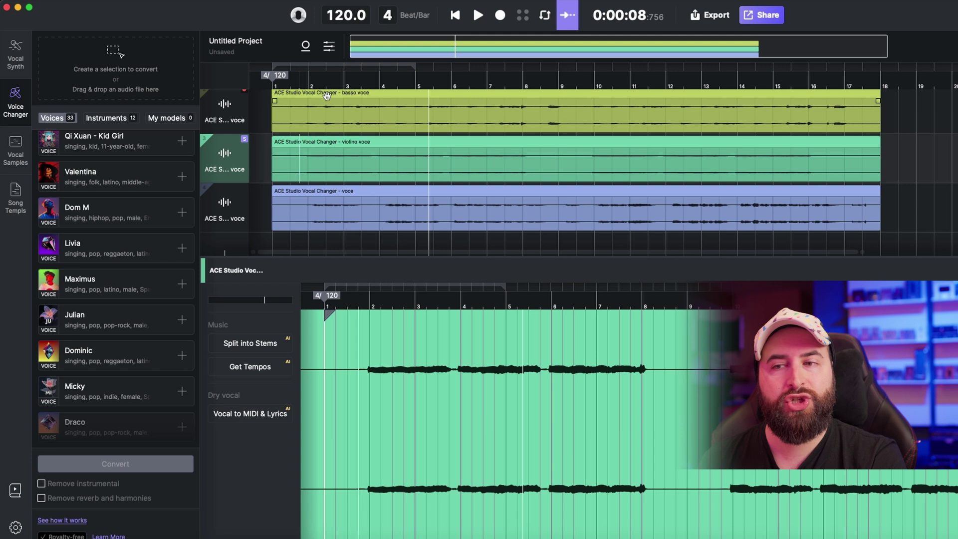
- Convert the whole basso voce clip with the Trombone, Horn and 808 instrument models, ignoring the solo state
{"action": "left_click", "coordinate": [378, 119]}
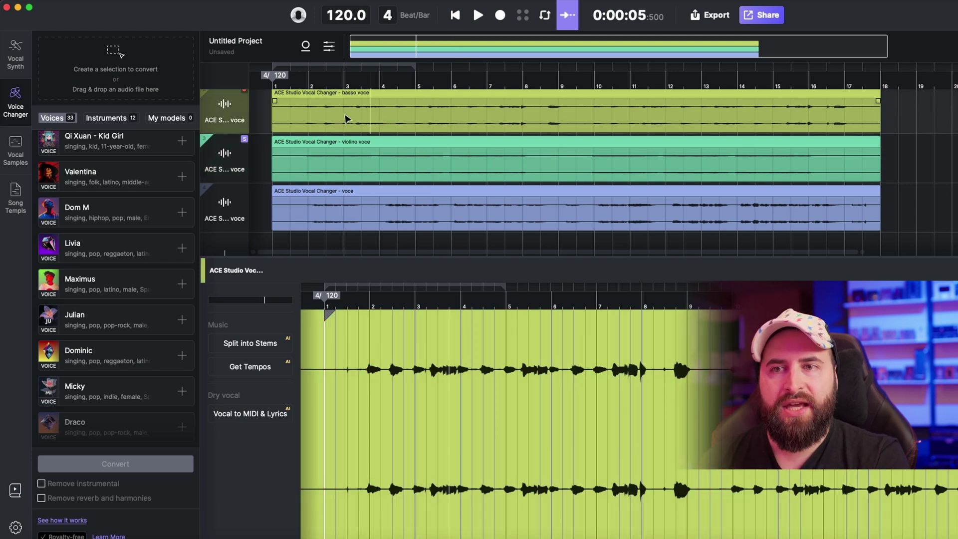
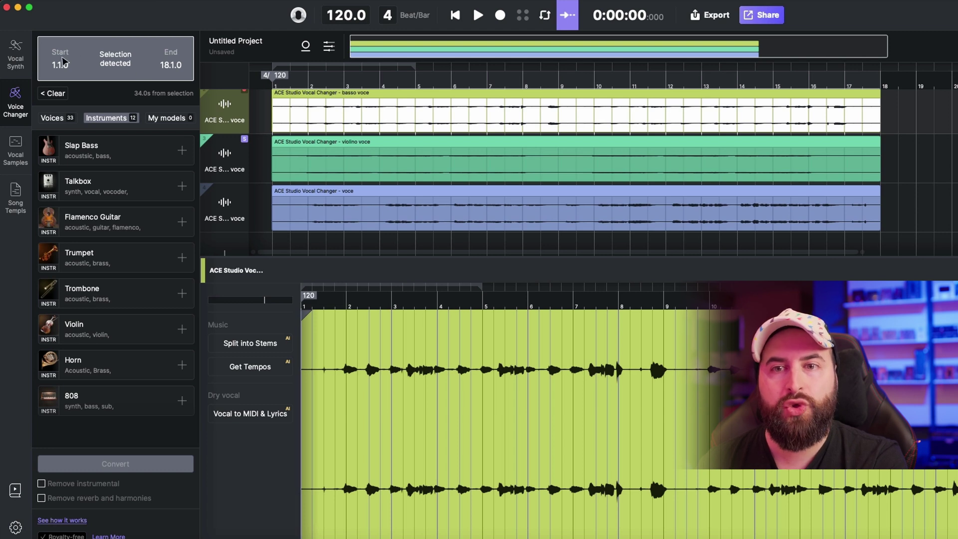
{"action": "left_click", "coordinate": [182, 294]}
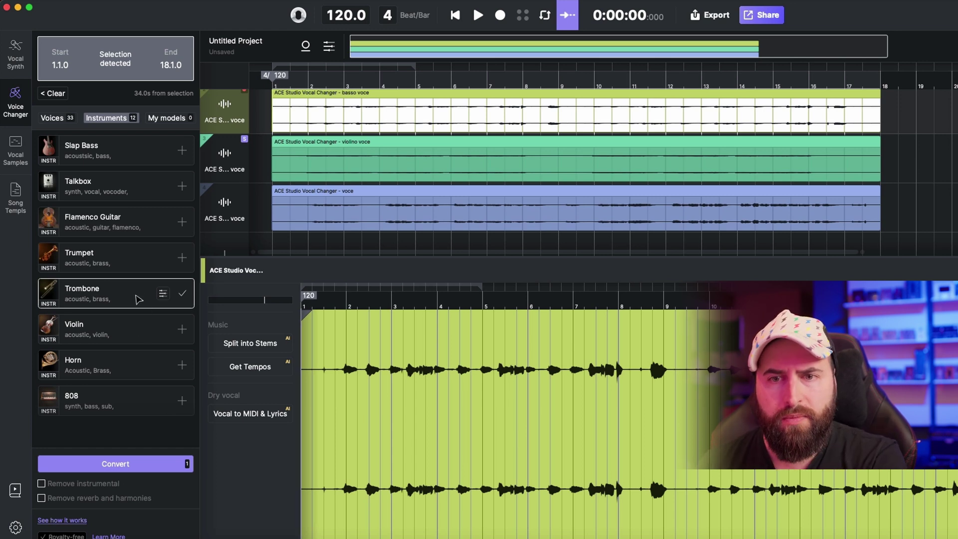
{"action": "left_click", "coordinate": [182, 366]}
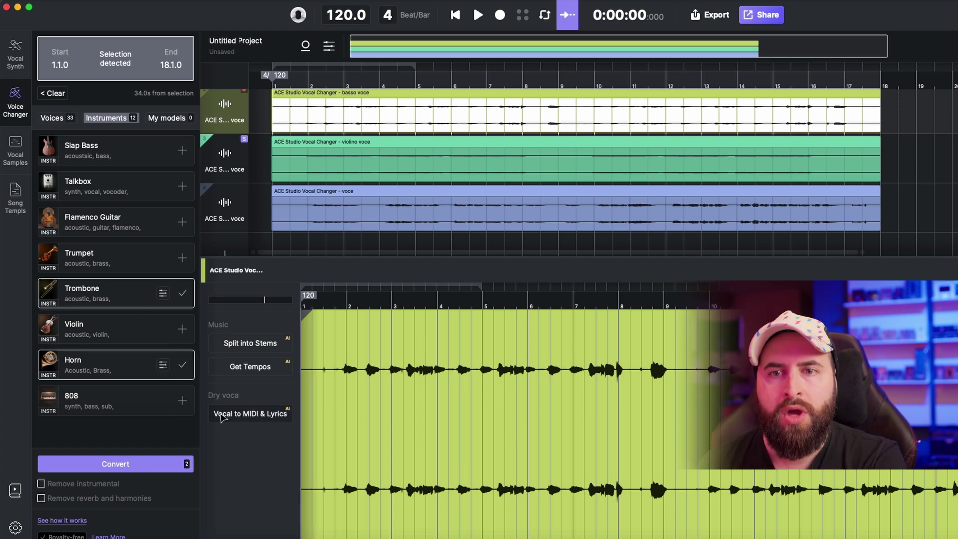
{"action": "left_click", "coordinate": [182, 402]}
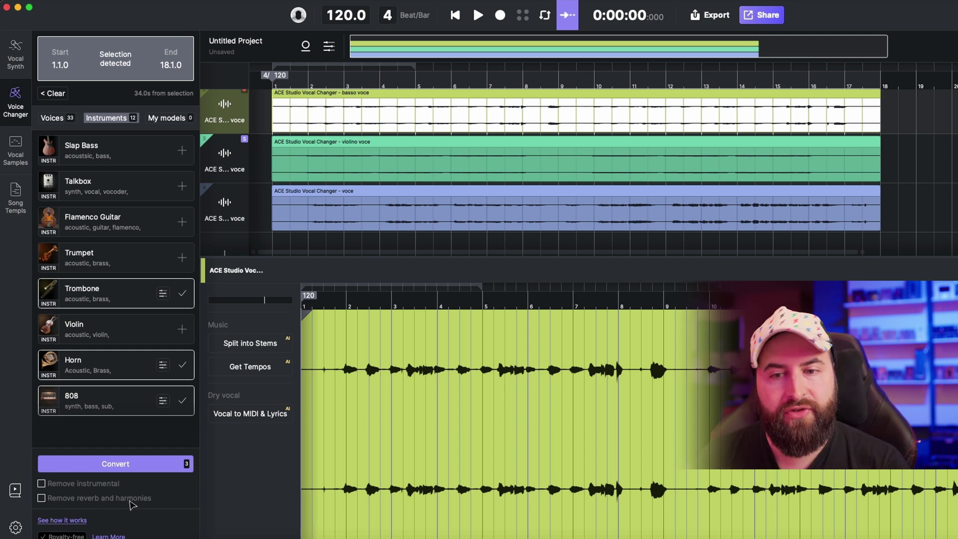
{"action": "left_click", "coordinate": [139, 464]}
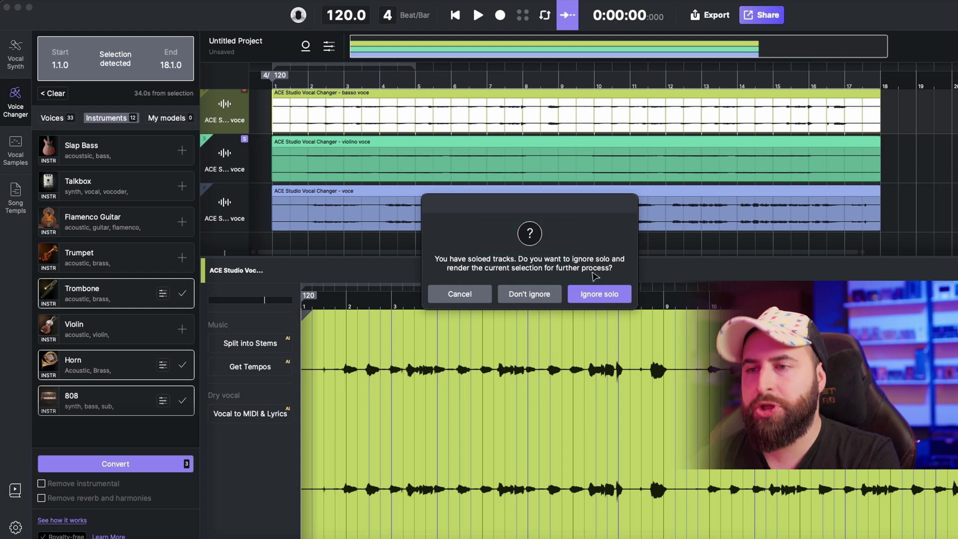
{"action": "left_click", "coordinate": [600, 294]}
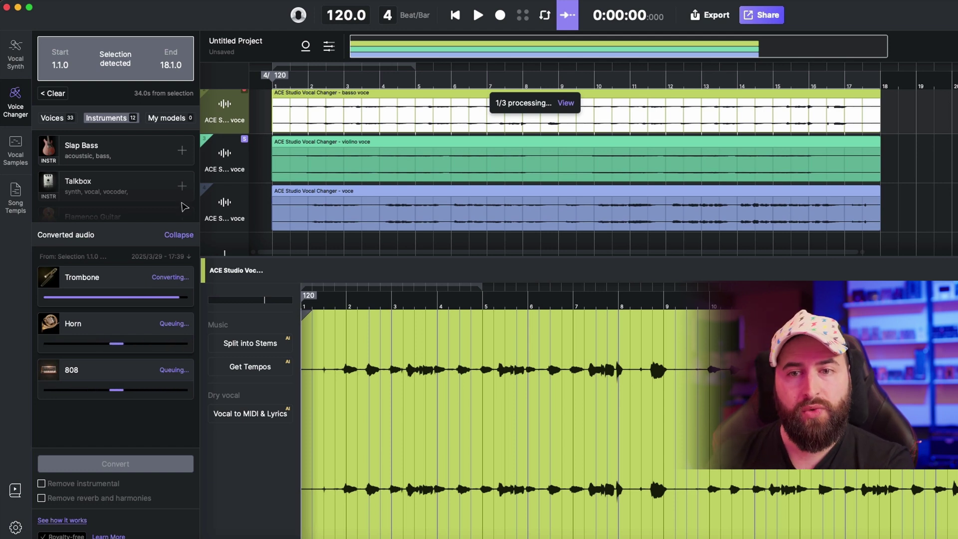
{"action": "mouse_move", "coordinate": [182, 312]}
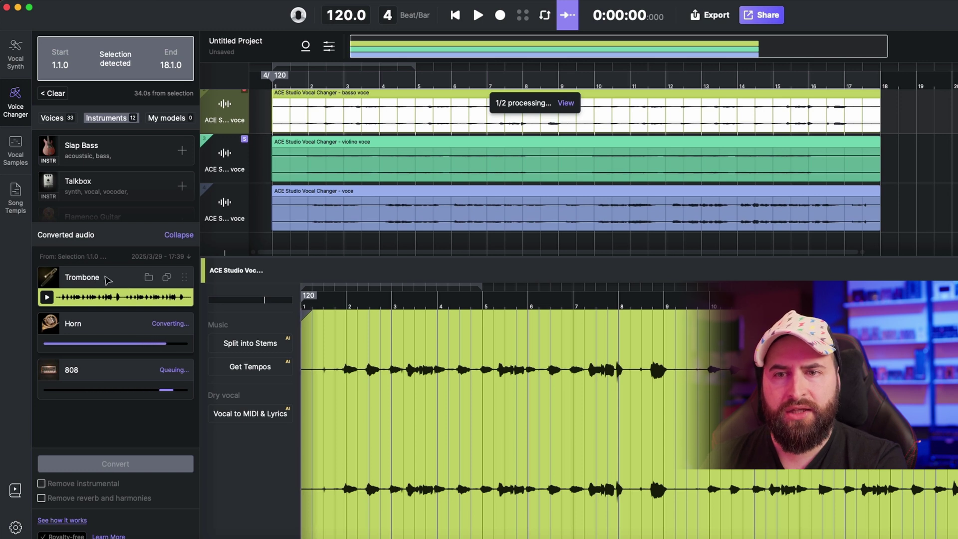
- Place the converted Trombone audio on a new track starting at bar 1 and play it soloed up to about bar 9
{"action": "left_click_drag", "start_coordinate": [185, 277], "coordinate": [265, 231]}
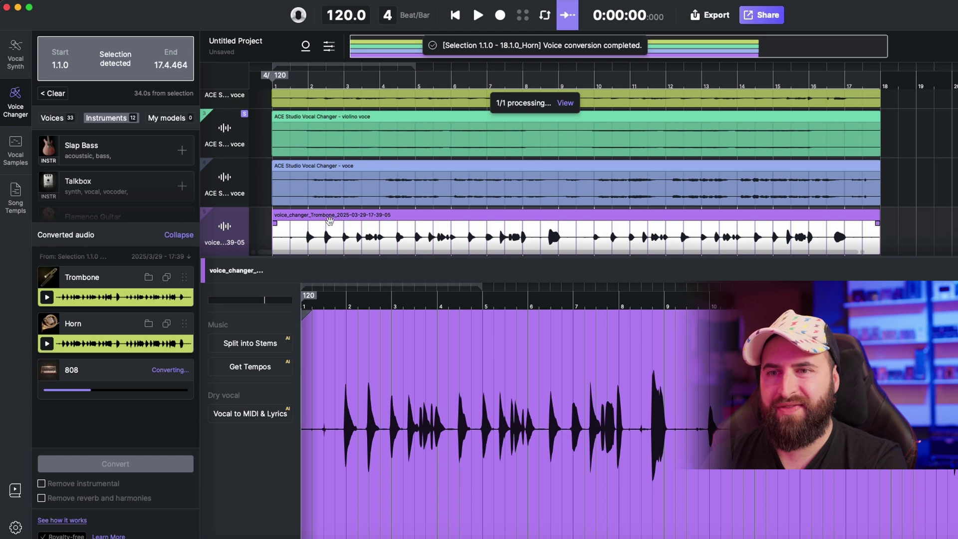
{"action": "mouse_move", "coordinate": [240, 221]}
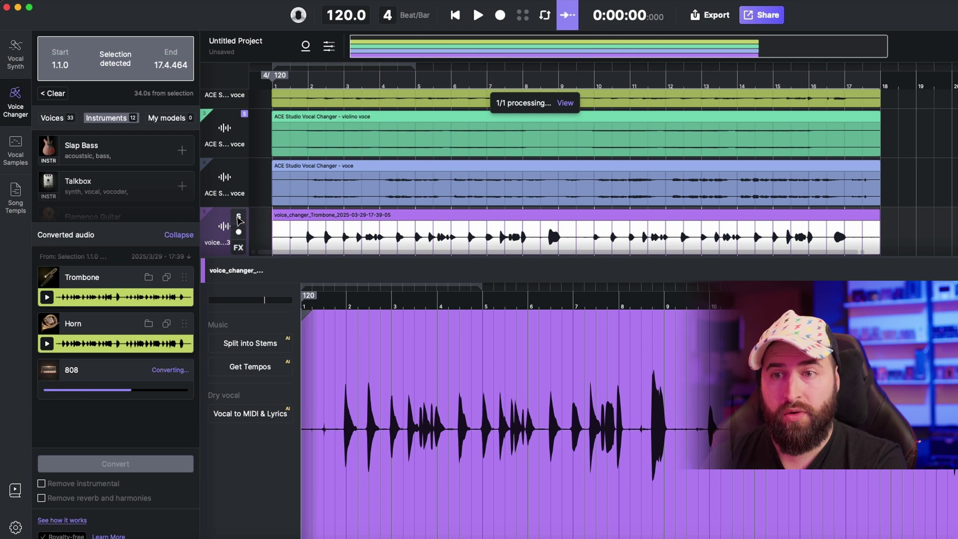
{"action": "scroll", "coordinate": [240, 219], "scroll_direction": "up", "scroll_amount": 3}
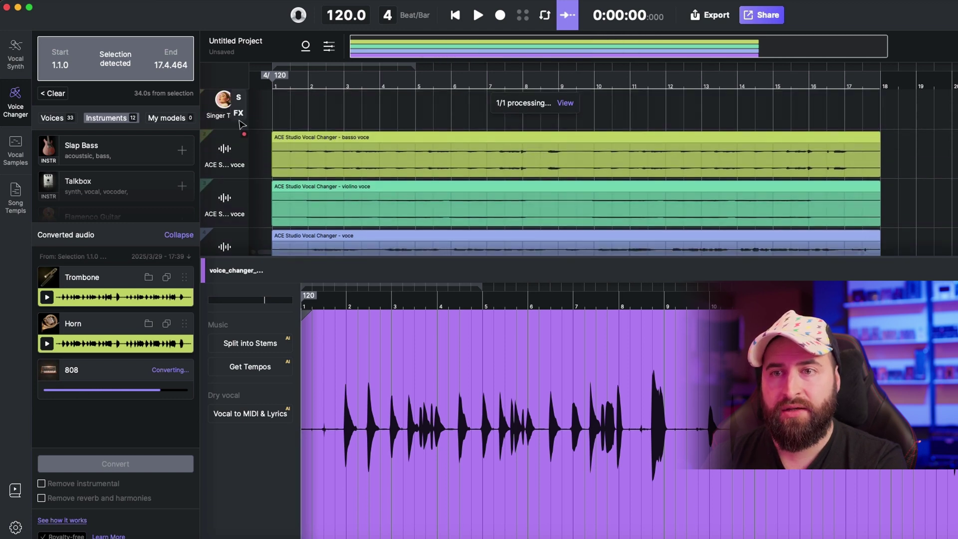
{"action": "scroll", "coordinate": [240, 141], "scroll_direction": "down", "scroll_amount": 5}
{"action": "key", "text": "space"}
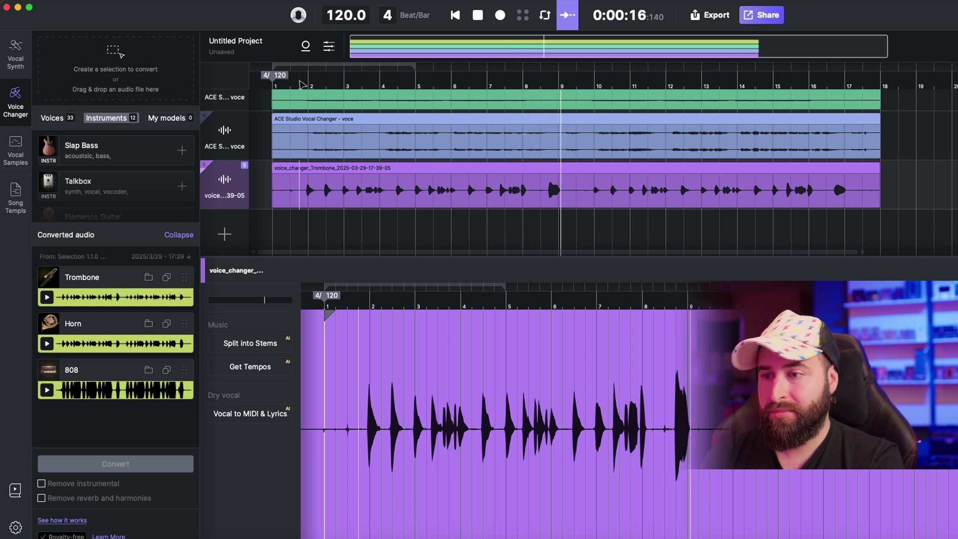
{"action": "key", "text": "space"}
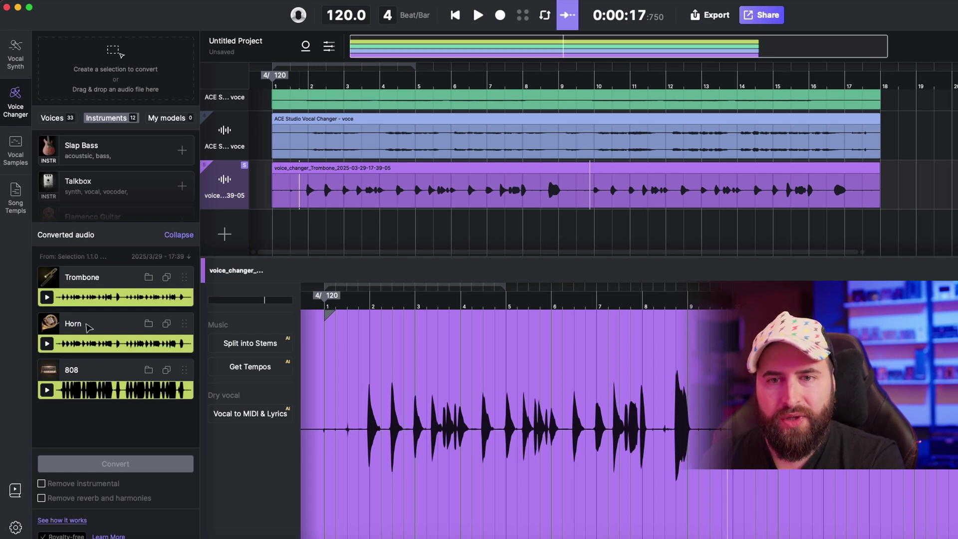
- Place the converted Horn audio on a new track at bar 1, solo it instead of the trombone and play it
{"action": "left_click_drag", "start_coordinate": [123, 324], "coordinate": [276, 233]}
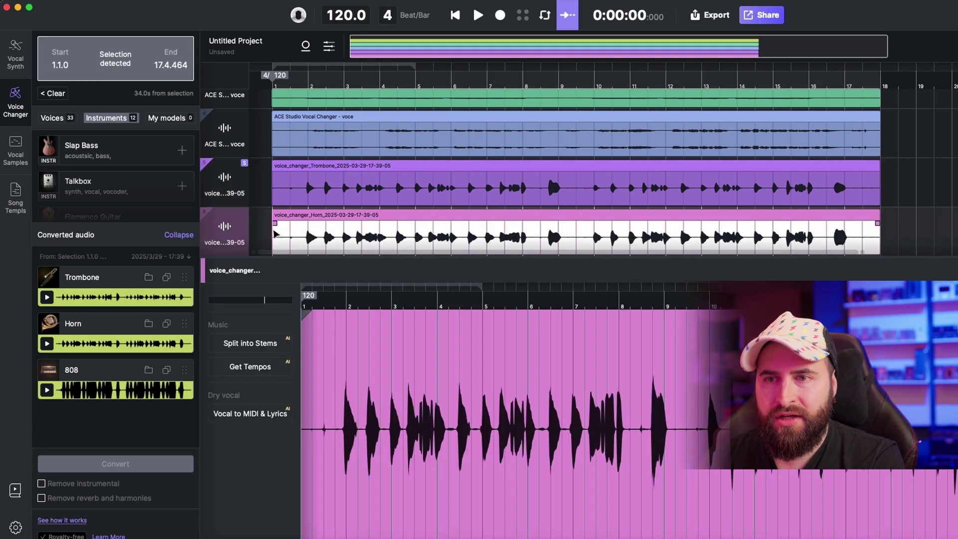
{"action": "left_click", "coordinate": [305, 76]}
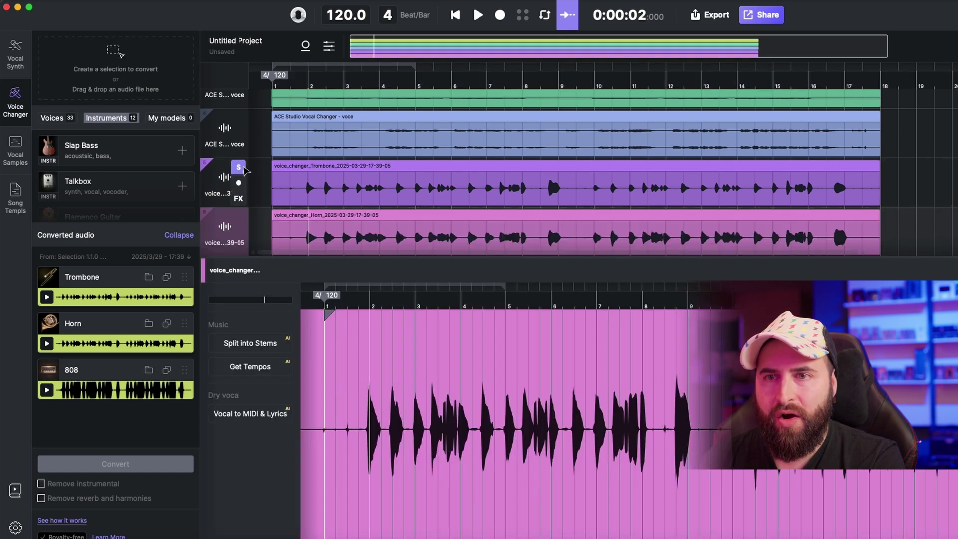
{"action": "left_click", "coordinate": [305, 203]}
{"action": "key", "text": "space"}
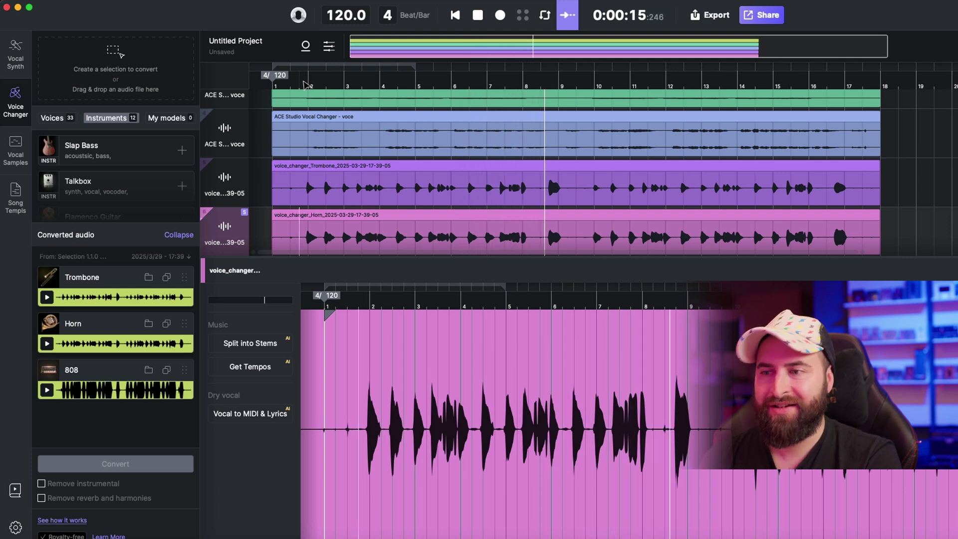
{"action": "key", "text": "space"}
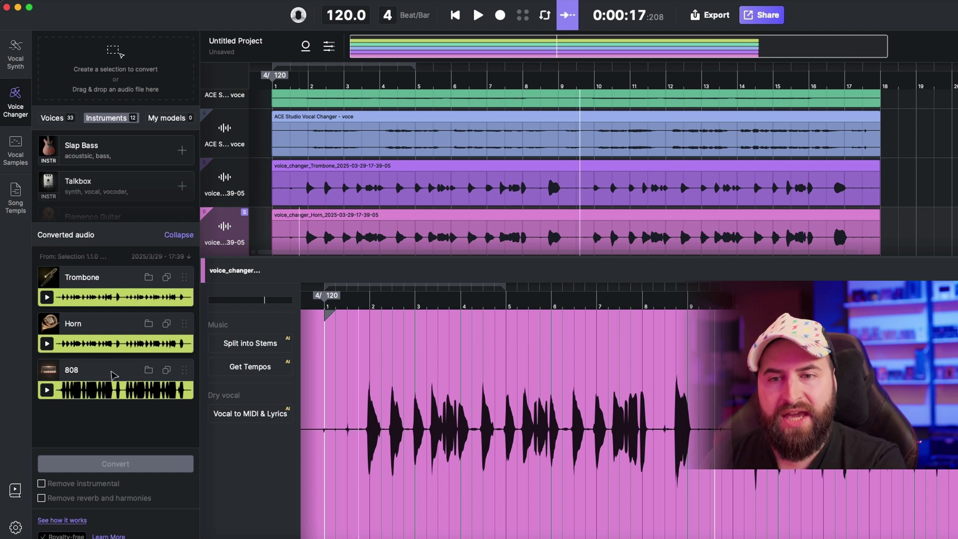
- Place the converted 808 audio on a new track at bar 1, solo it instead of the horn and play it
{"action": "left_click_drag", "start_coordinate": [102, 372], "coordinate": [274, 232]}
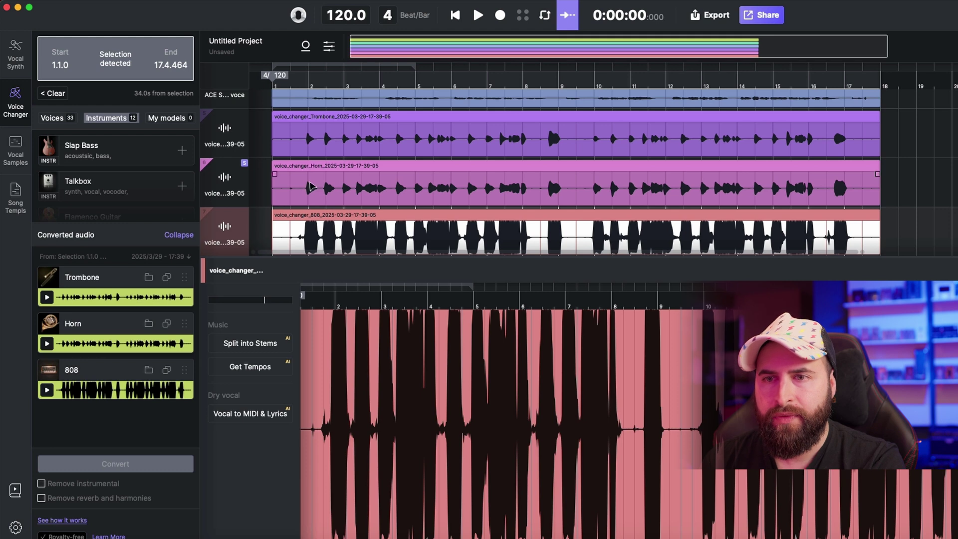
{"action": "mouse_move", "coordinate": [247, 166]}
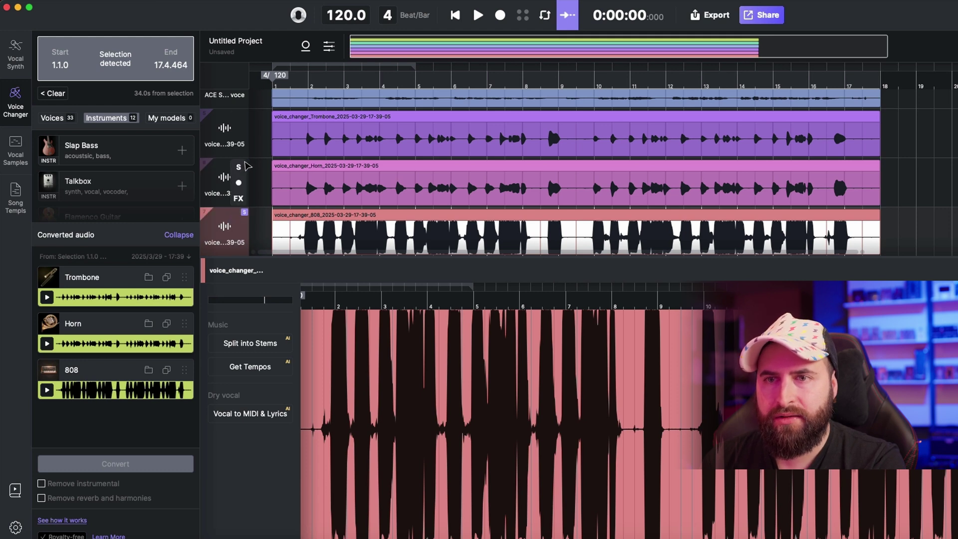
{"action": "left_click", "coordinate": [298, 86]}
{"action": "key", "text": "space"}
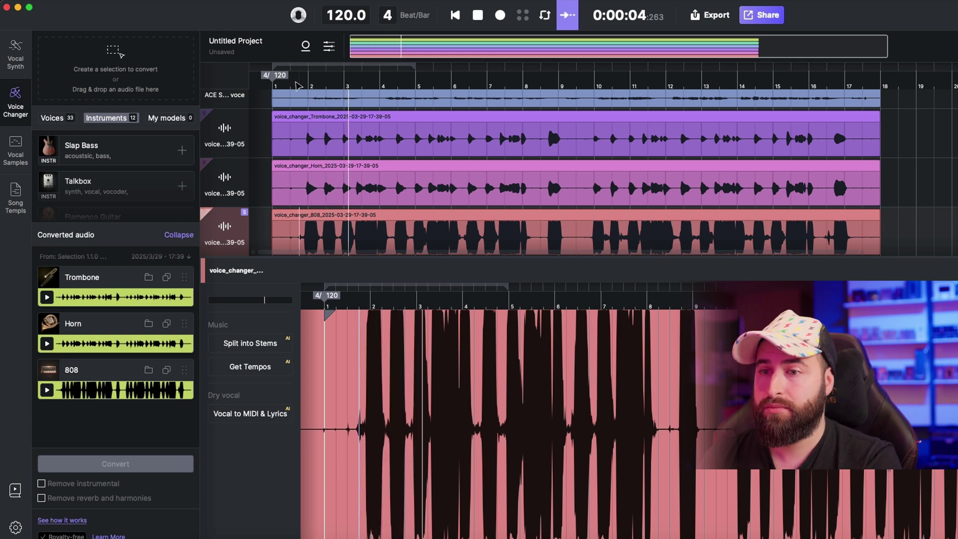
{"action": "key", "text": "space"}
{"action": "left_click", "coordinate": [319, 98]}
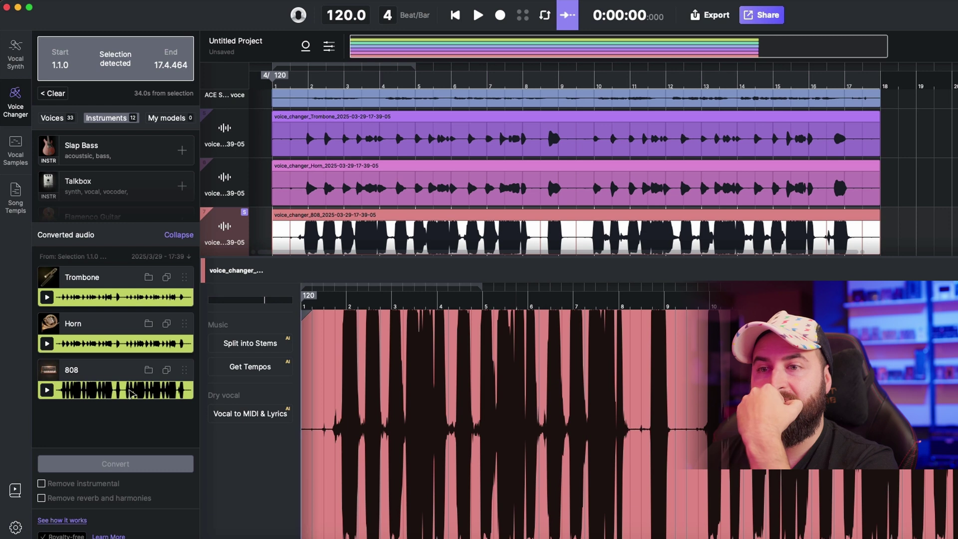
- Look over the three source voice tracks and the Trombone, Horn and 808 conversions in the arrangement
{"action": "scroll", "coordinate": [393, 179], "scroll_direction": "up", "scroll_amount": 5}
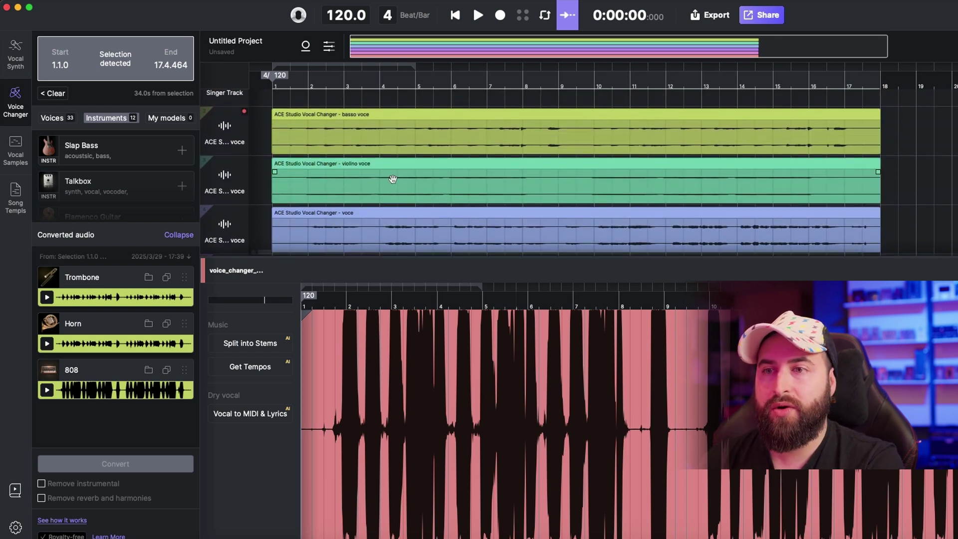
{"action": "scroll", "coordinate": [393, 179], "scroll_direction": "up", "scroll_amount": 2}
{"action": "scroll", "coordinate": [730, 199], "scroll_direction": "down", "scroll_amount": 5}
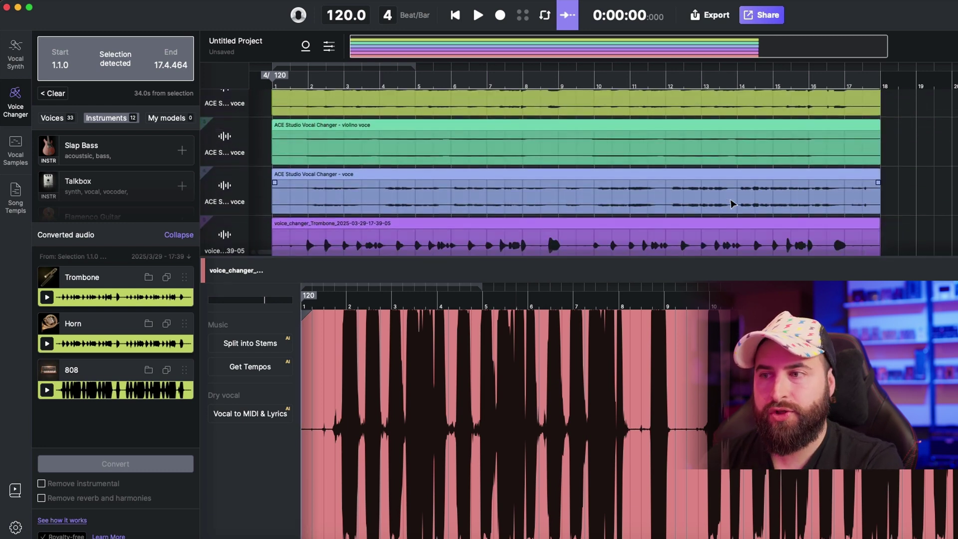
{"action": "scroll", "coordinate": [578, 173], "scroll_direction": "down", "scroll_amount": 2}
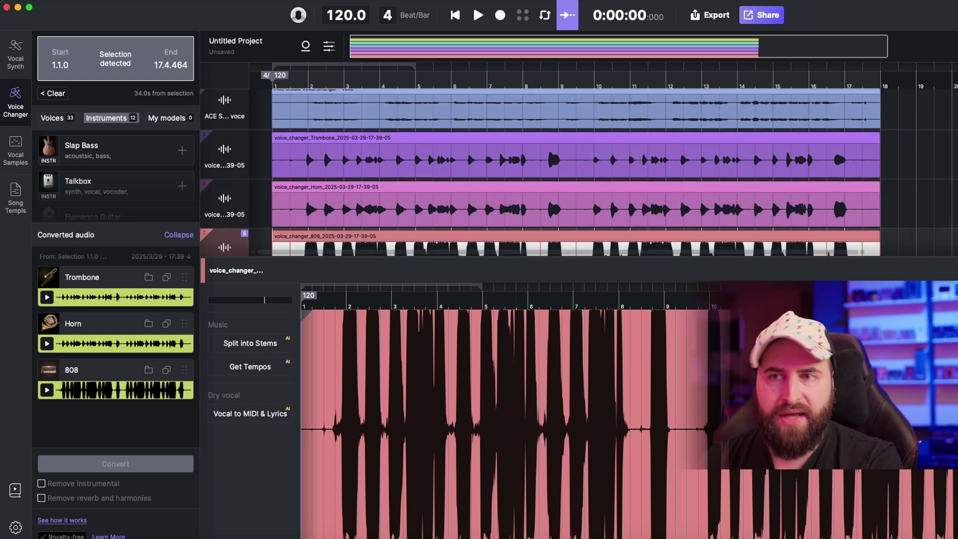
{"action": "scroll", "coordinate": [579, 172], "scroll_direction": "down", "scroll_amount": 1}
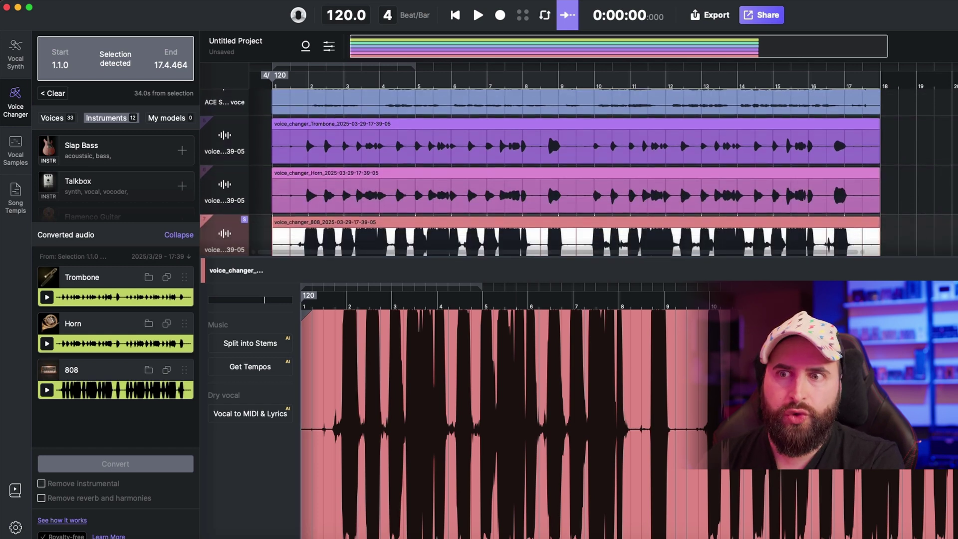
{"action": "scroll", "coordinate": [573, 172], "scroll_direction": "down", "scroll_amount": 1}
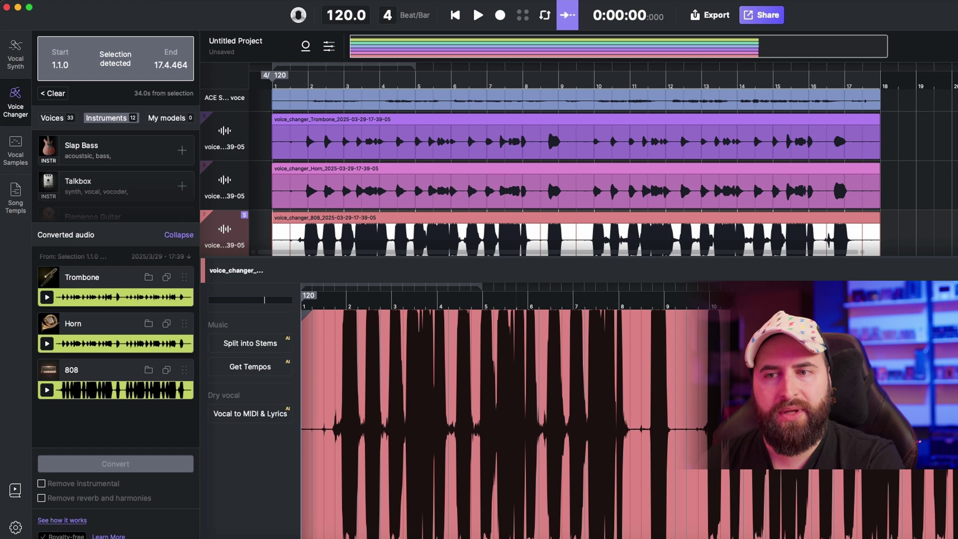
{"action": "scroll", "coordinate": [574, 172], "scroll_direction": "down", "scroll_amount": 1}
{"action": "scroll", "coordinate": [513, 190], "scroll_direction": "down", "scroll_amount": 1}
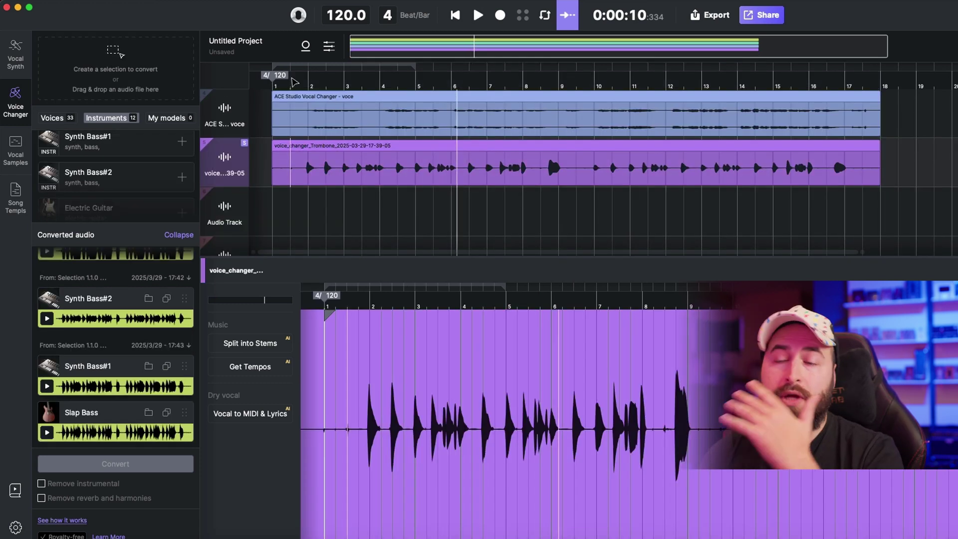
- Open the trombone track's effects and enable the Vocal Effect with the Lead EQ during playback
{"action": "mouse_move", "coordinate": [209, 166]}
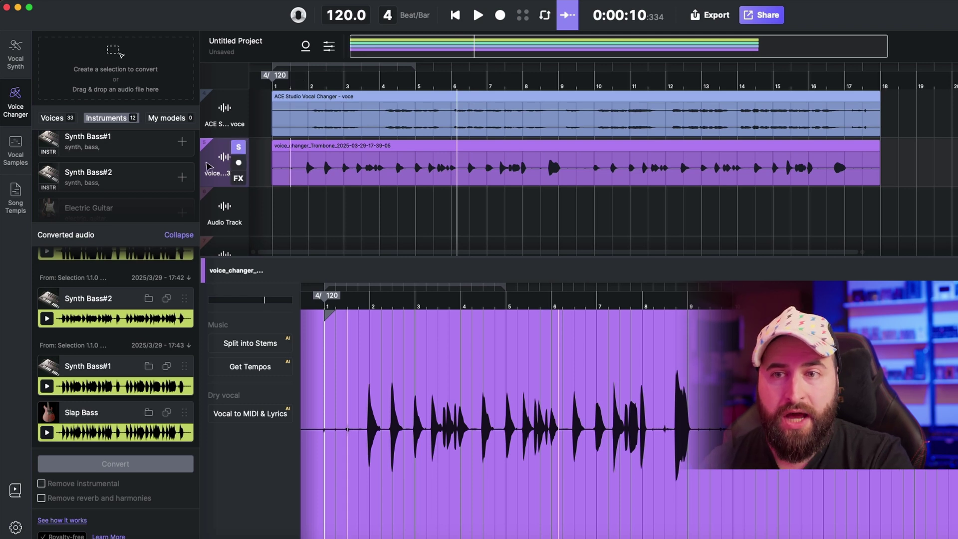
{"action": "left_click", "coordinate": [239, 178]}
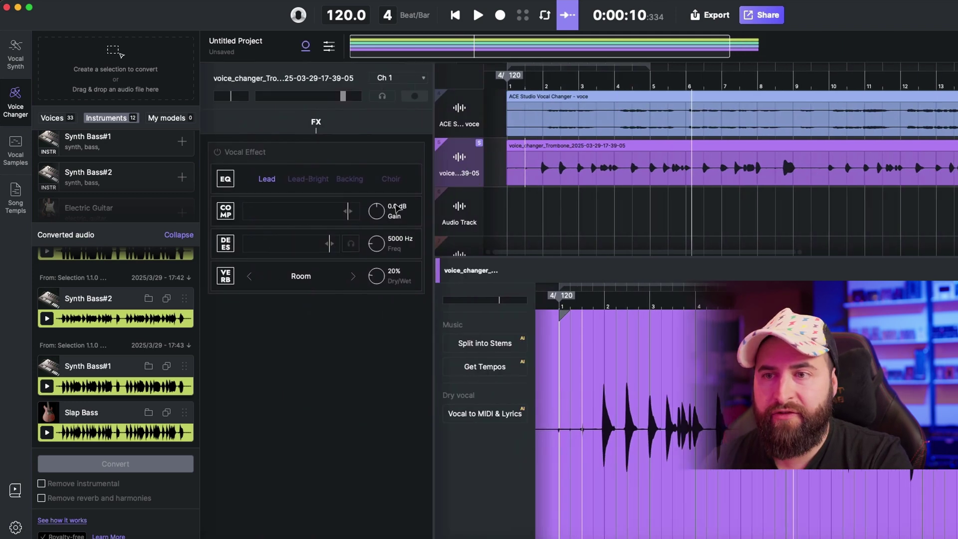
{"action": "key", "text": "space"}
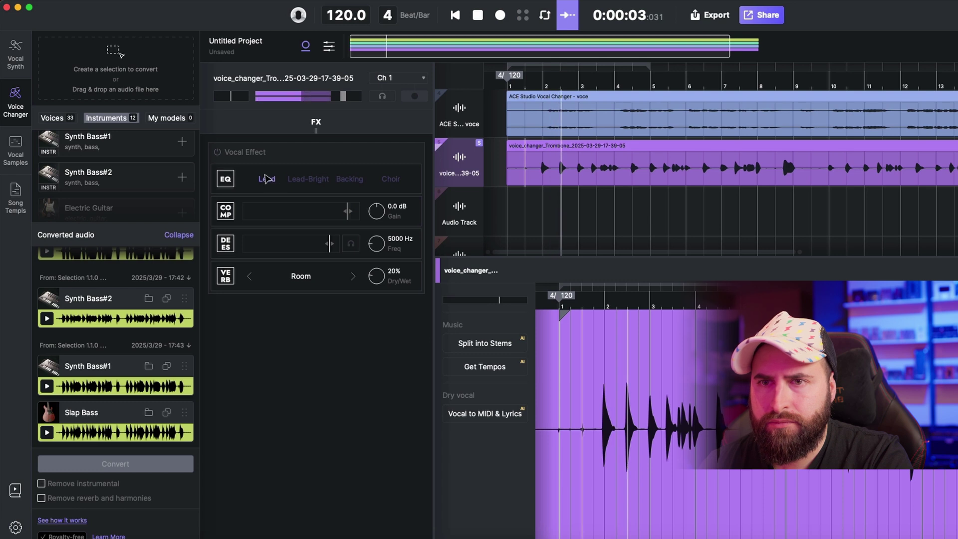
{"action": "left_click", "coordinate": [267, 180]}
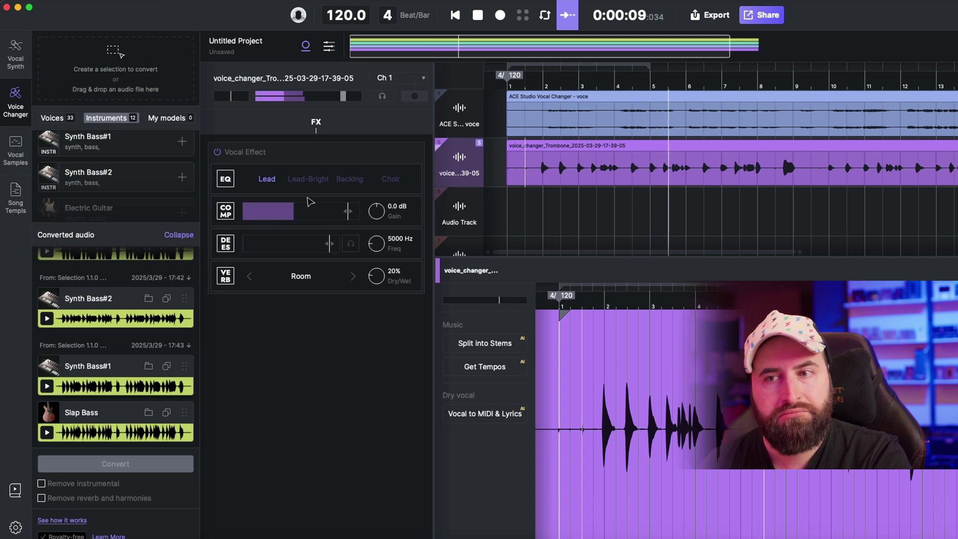
- Lower the trombone track's compressor threshold and set the Room reverb's dry/wet to 21%
{"action": "mouse_move", "coordinate": [347, 211]}
{"action": "left_click_drag", "start_coordinate": [348, 213], "coordinate": [270, 216]}
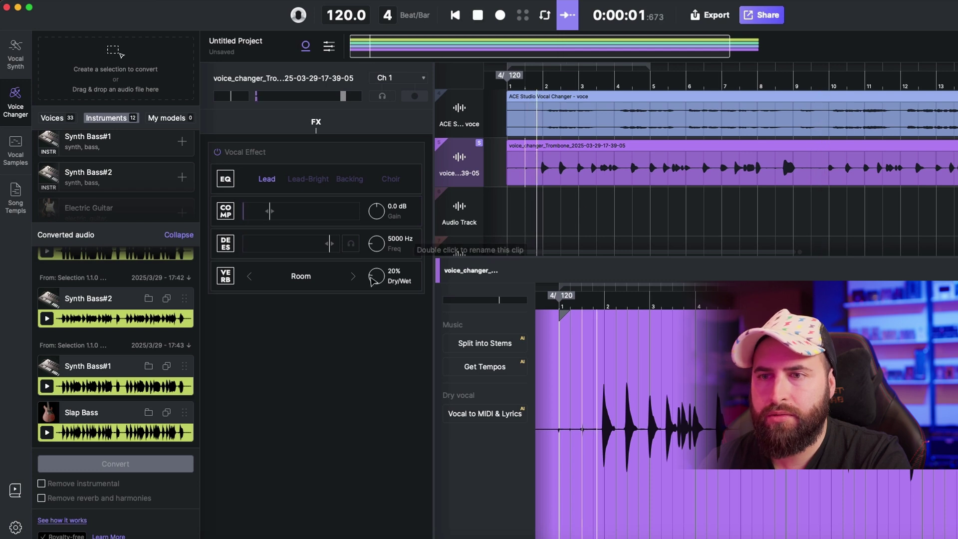
{"action": "left_click_drag", "start_coordinate": [373, 274], "coordinate": [374, 278]}
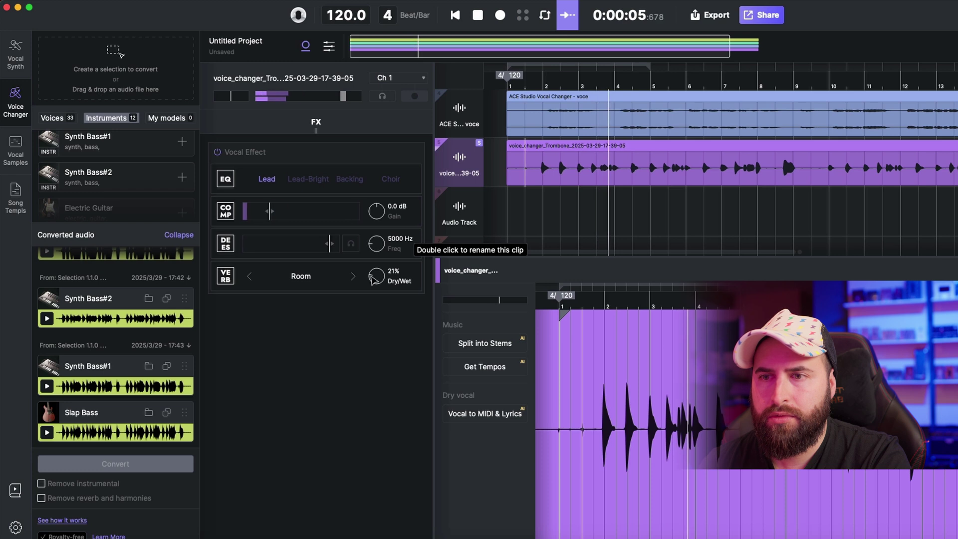
- Audition the Lead-Bright and Backing EQ presets on the trombone track and settle on Choir
{"action": "left_click", "coordinate": [308, 178]}
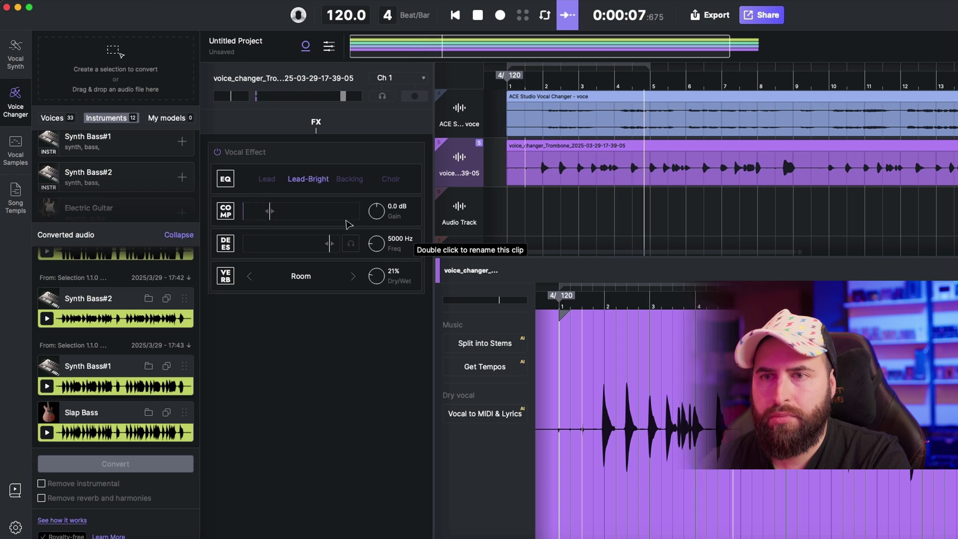
{"action": "left_click", "coordinate": [357, 184]}
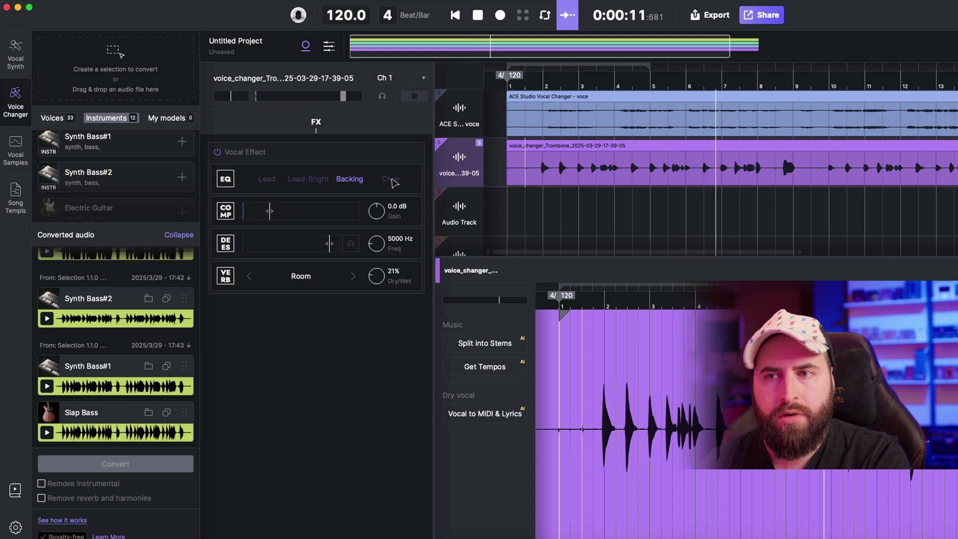
{"action": "left_click", "coordinate": [393, 179]}
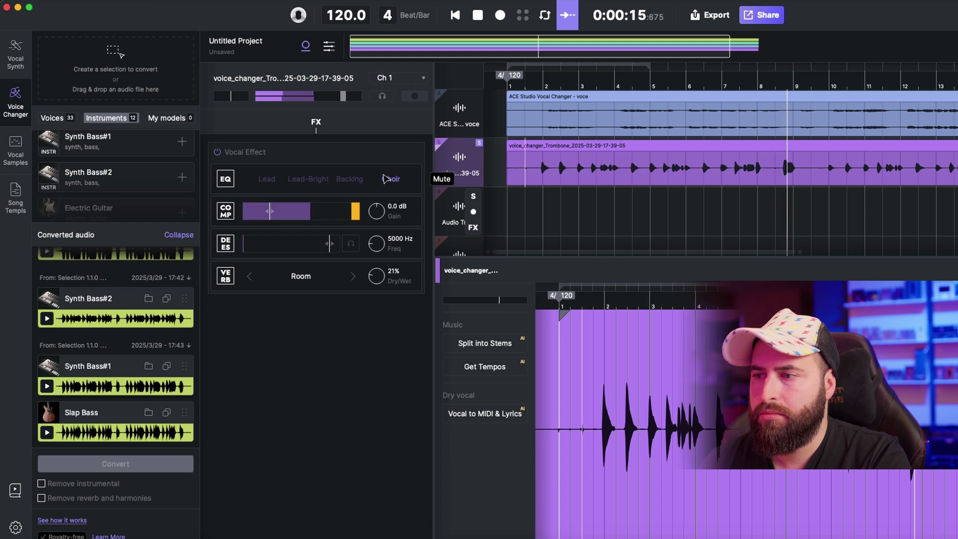
{"action": "key", "text": "space"}
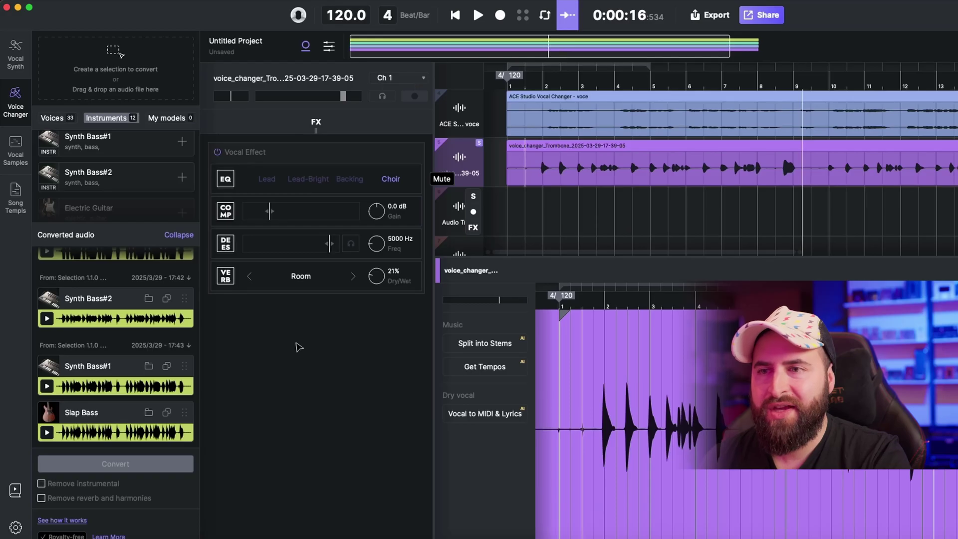
- Open the violino voce clip, solo its track instead of the trombone and play it from 1.5 seconds
{"action": "left_click", "coordinate": [580, 196]}
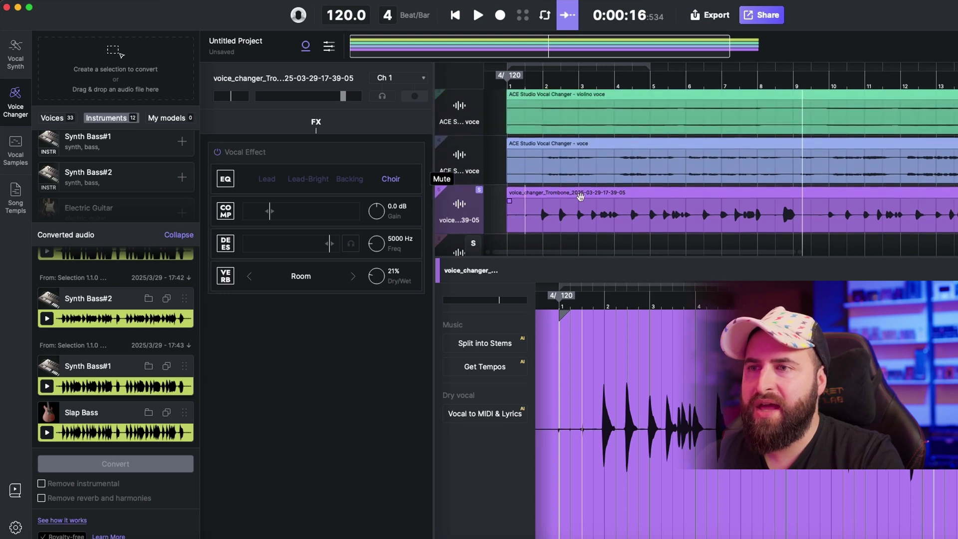
{"action": "left_click", "coordinate": [602, 115]}
{"action": "left_click", "coordinate": [533, 88]}
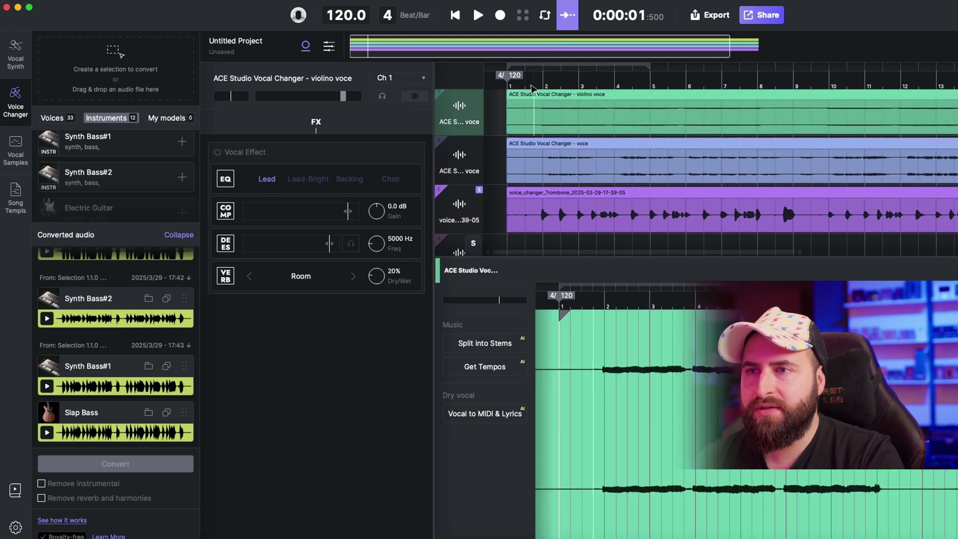
{"action": "key", "text": "space"}
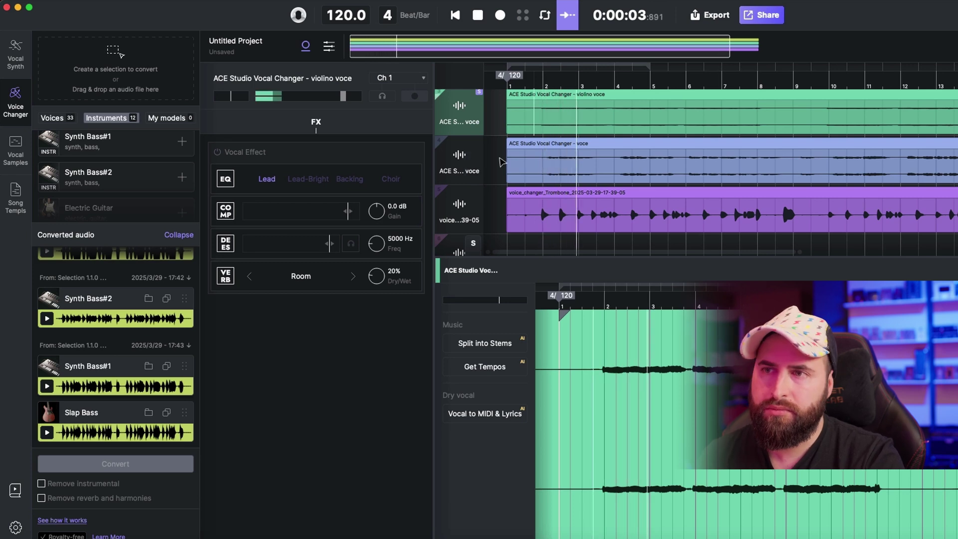
- Stop playback, select the whole violino voce clip for conversion and choose the Violin instrument model
{"action": "left_click", "coordinate": [652, 95]}
{"action": "key", "text": "space"}
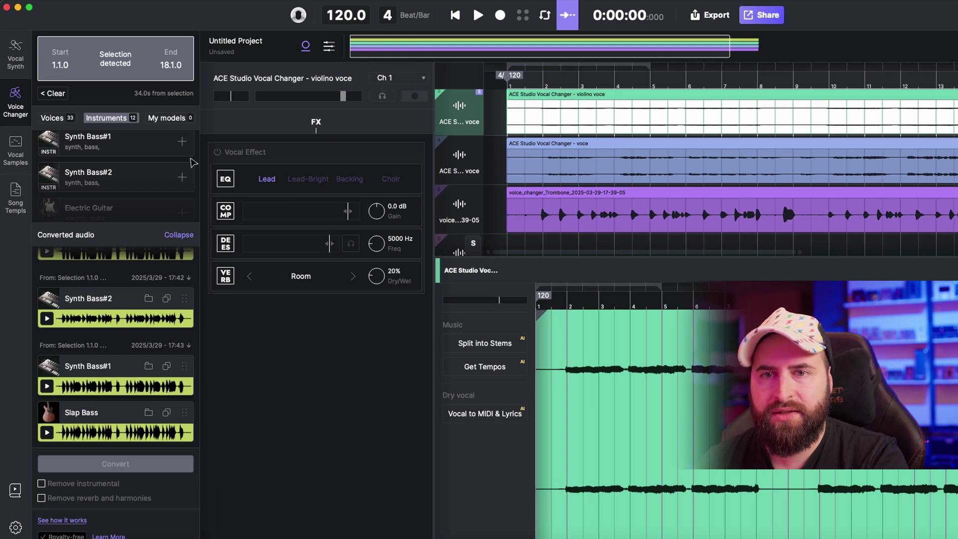
{"action": "scroll", "coordinate": [165, 220], "scroll_direction": "up", "scroll_amount": 2}
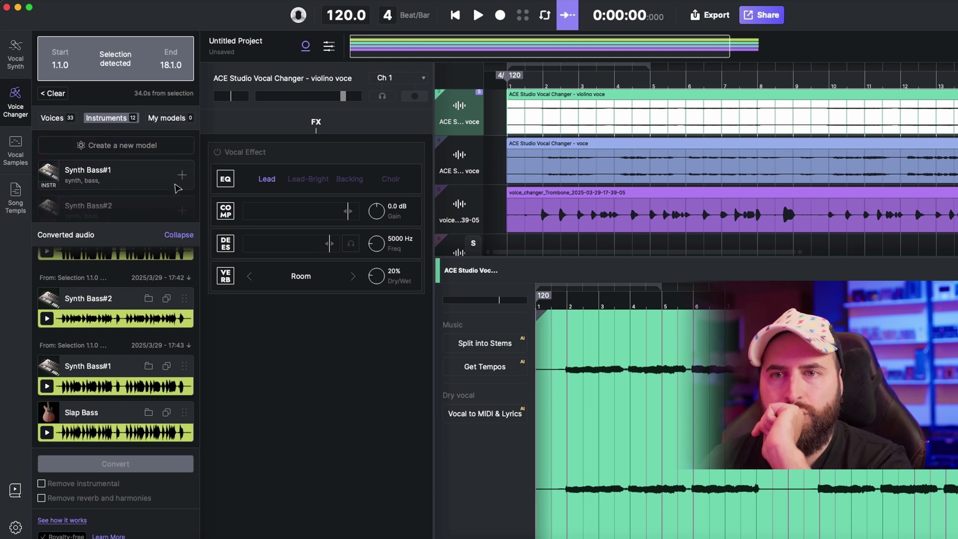
{"action": "scroll", "coordinate": [181, 188], "scroll_direction": "down", "scroll_amount": 3}
{"action": "left_click", "coordinate": [179, 235]}
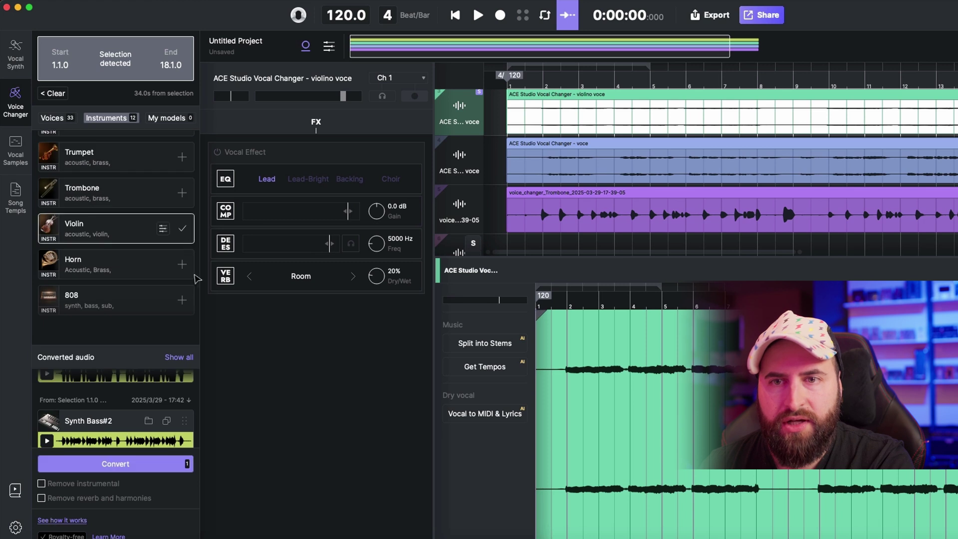
- Add the Trumpet model alongside Violin and convert the selected violino voce clip with both instruments
{"action": "left_click", "coordinate": [183, 158]}
{"action": "scroll", "coordinate": [159, 275], "scroll_direction": "down", "scroll_amount": 1}
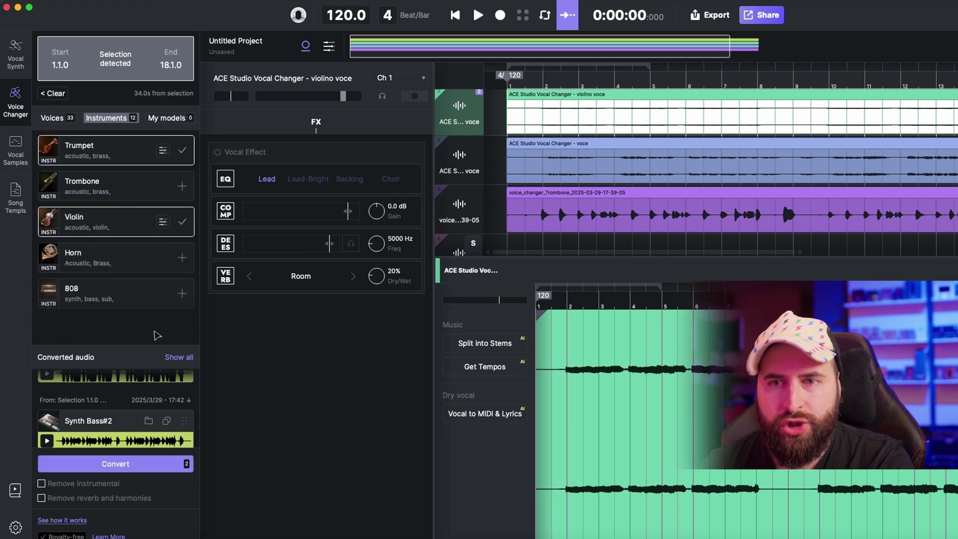
{"action": "left_click", "coordinate": [116, 464]}
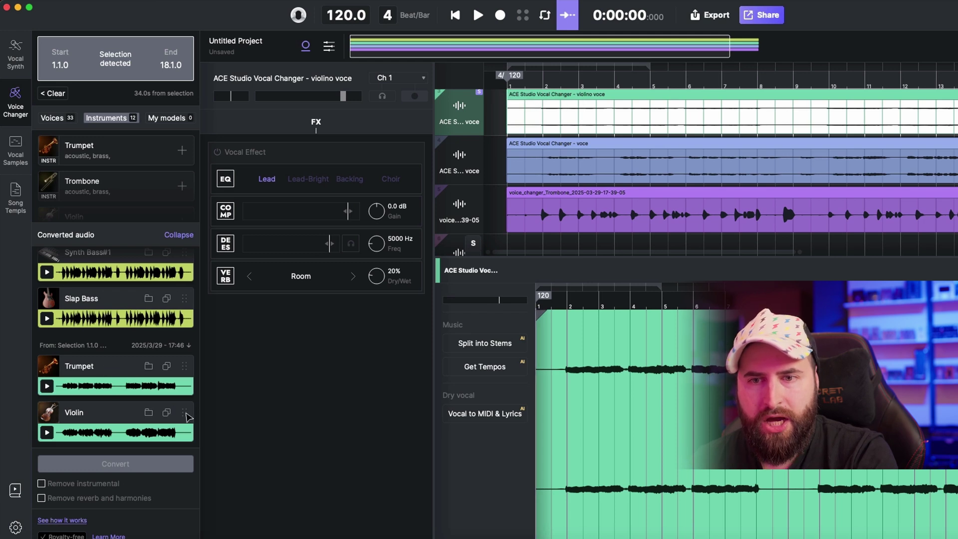
- Place the Violin conversion on the empty track at bar 1, solo that track and audition it from just before bar 2
{"action": "left_click_drag", "start_coordinate": [290, 382], "coordinate": [509, 233]}
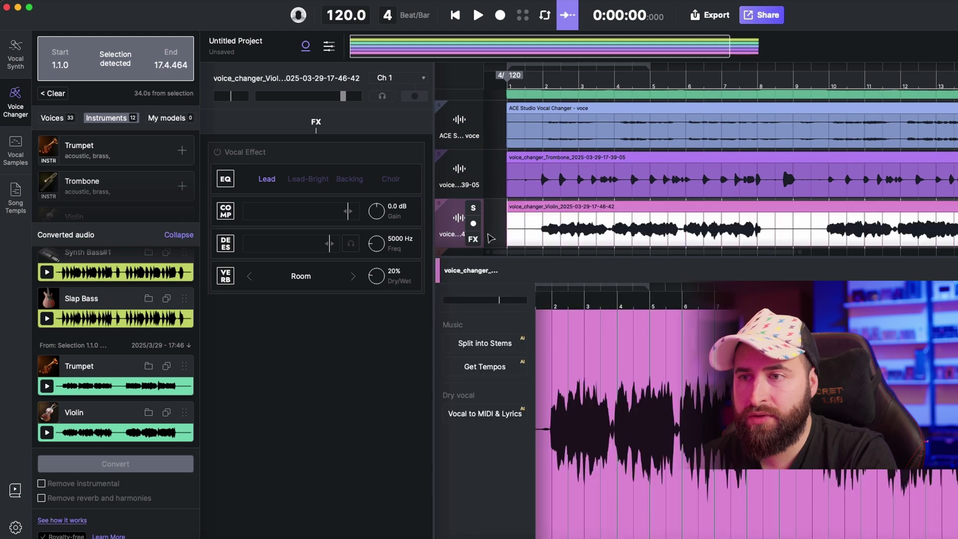
{"action": "left_click", "coordinate": [474, 208]}
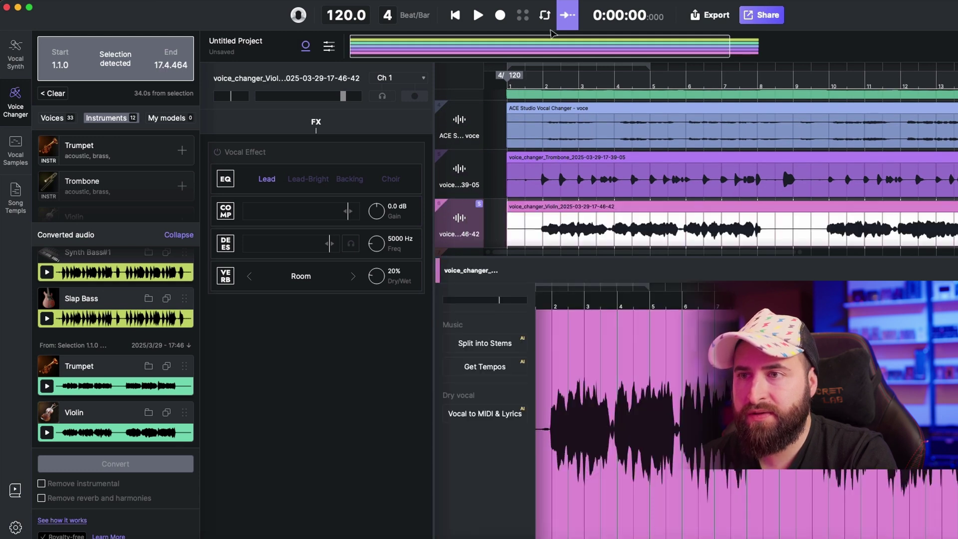
{"action": "left_click", "coordinate": [536, 83]}
{"action": "key", "text": "space"}
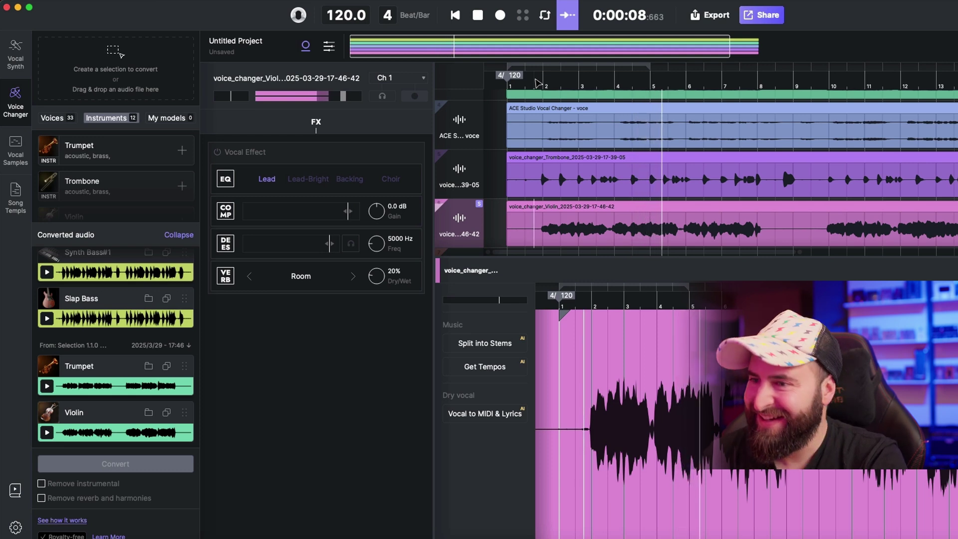
{"action": "key", "text": "space"}
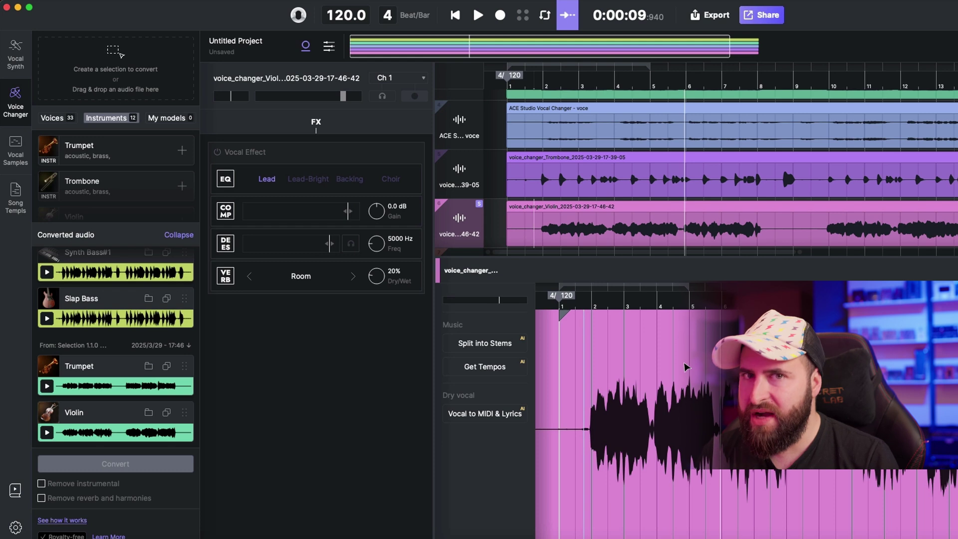
{"action": "left_click", "coordinate": [795, 370]}
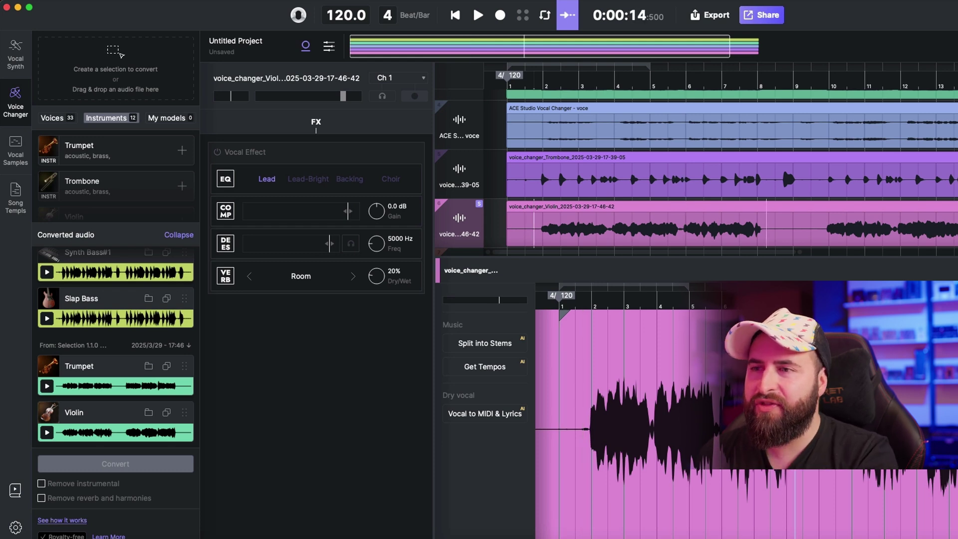
- Replace the violin clip with the Trumpet conversion on the same soloed track and play it from just before bar 2
{"action": "left_click", "coordinate": [613, 210]}
{"action": "key", "text": "Delete"}
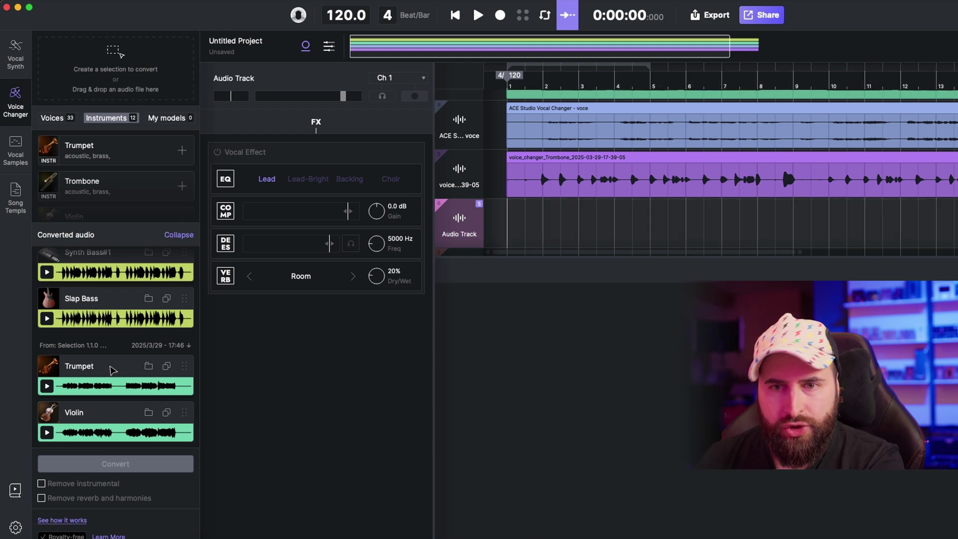
{"action": "left_click_drag", "start_coordinate": [110, 369], "coordinate": [494, 234]}
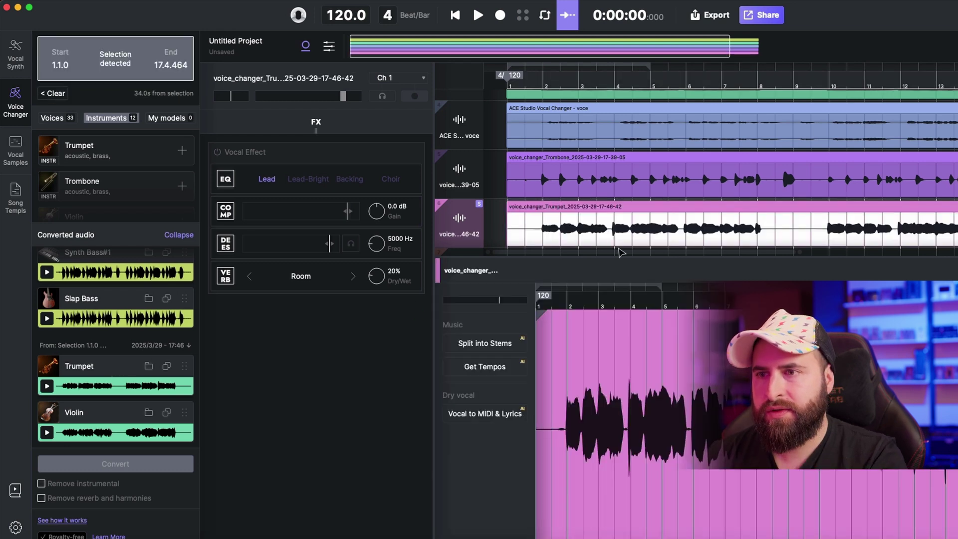
{"action": "left_click", "coordinate": [532, 118]}
{"action": "key", "text": "space"}
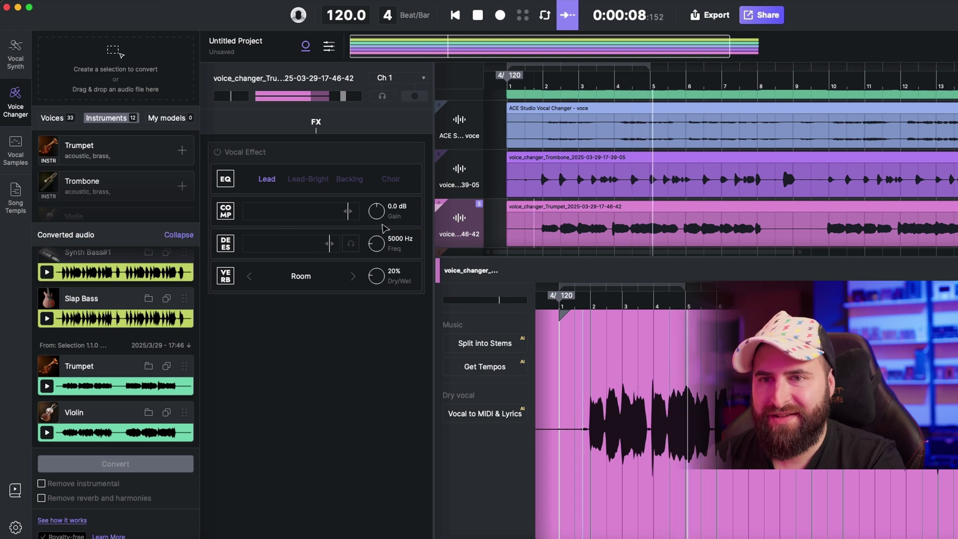
- Set the trumpet track's reverb to Hall at 25% dry/wet, lower the de-esser and compressor thresholds, and set compressor gain to +4.8 dB
{"action": "left_click", "coordinate": [353, 277]}
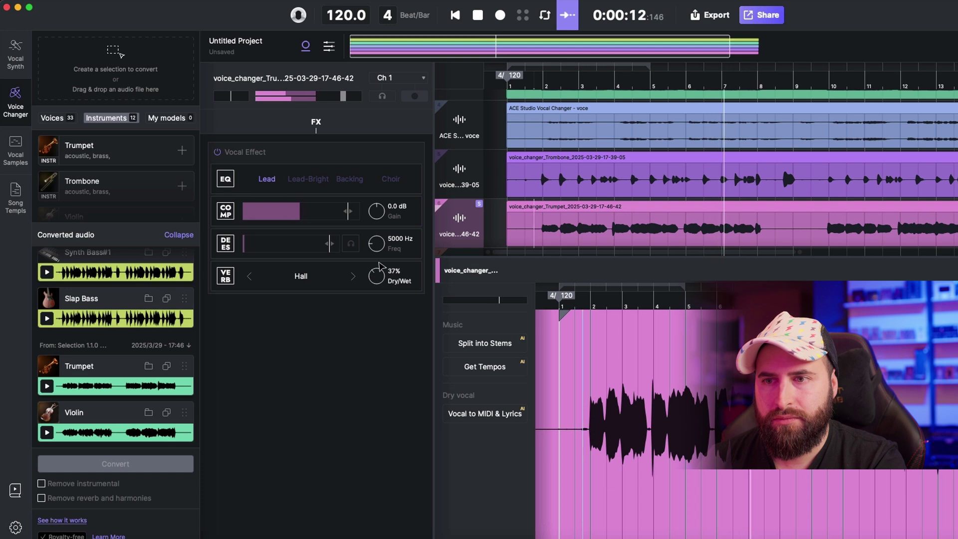
{"action": "left_click_drag", "start_coordinate": [330, 243], "coordinate": [289, 244]}
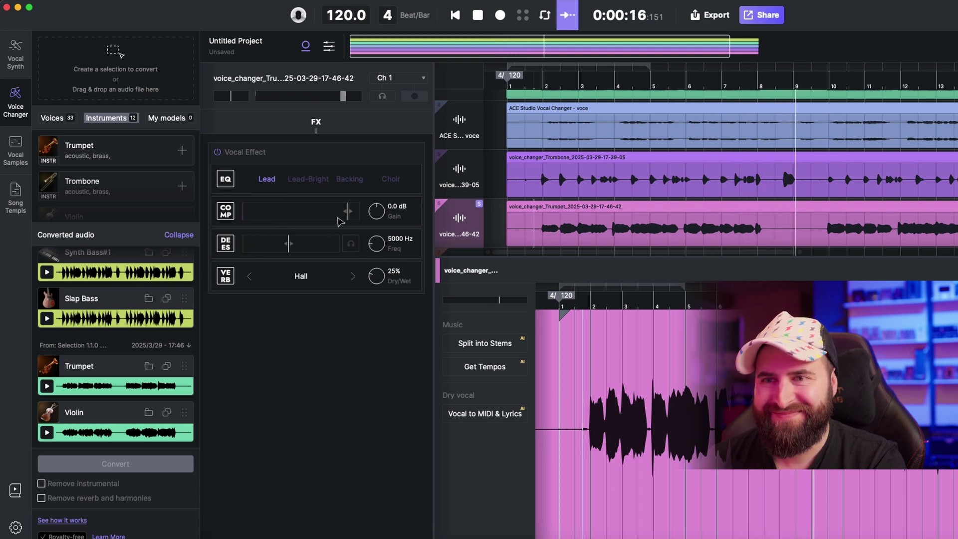
{"action": "left_click_drag", "start_coordinate": [349, 214], "coordinate": [380, 213]}
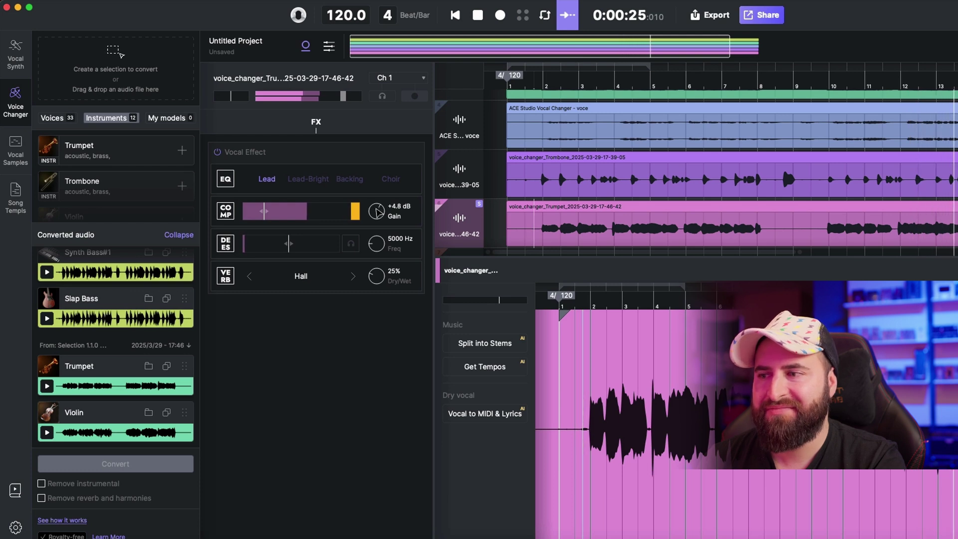
{"action": "key", "text": "space"}
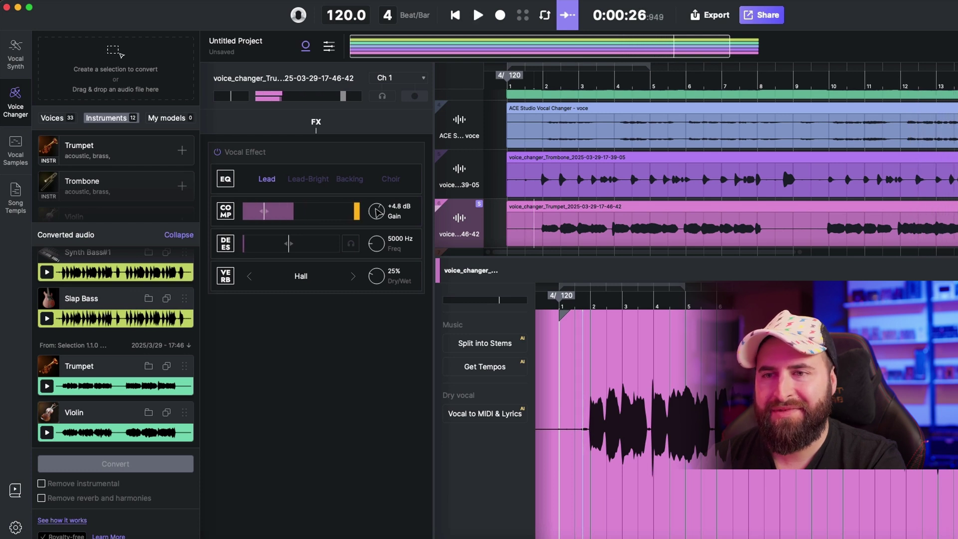
- Select the whole voce clip for conversion and choose the Valentina voice model
{"action": "mouse_move", "coordinate": [469, 231]}
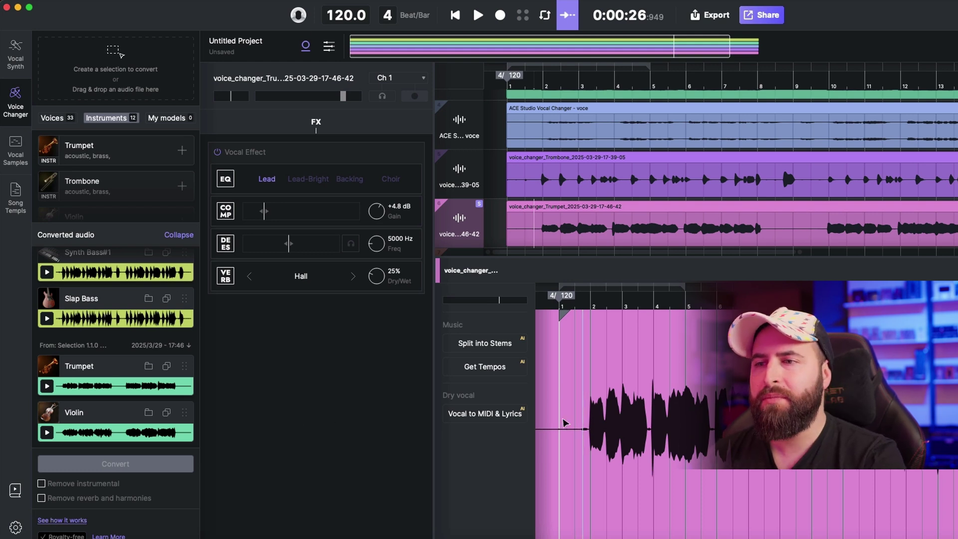
{"action": "scroll", "coordinate": [549, 217], "scroll_direction": "down", "scroll_amount": 5}
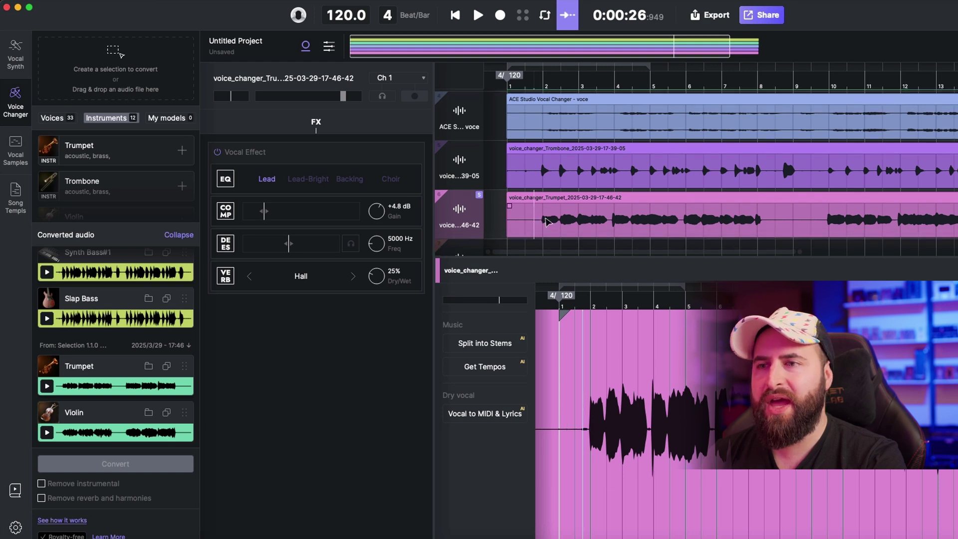
{"action": "scroll", "coordinate": [549, 217], "scroll_direction": "up", "scroll_amount": 5}
{"action": "scroll", "coordinate": [549, 214], "scroll_direction": "up", "scroll_amount": 2}
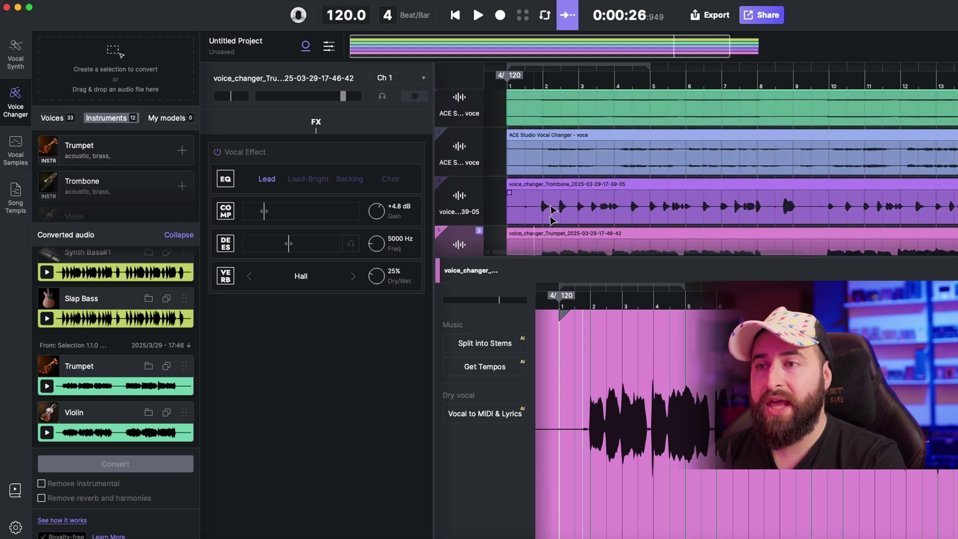
{"action": "left_click", "coordinate": [563, 162]}
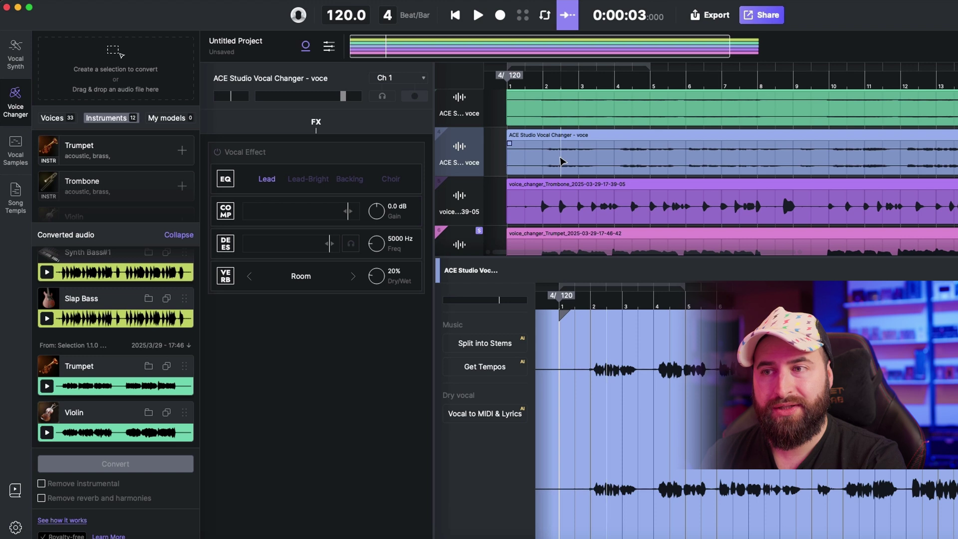
{"action": "left_click", "coordinate": [611, 135]}
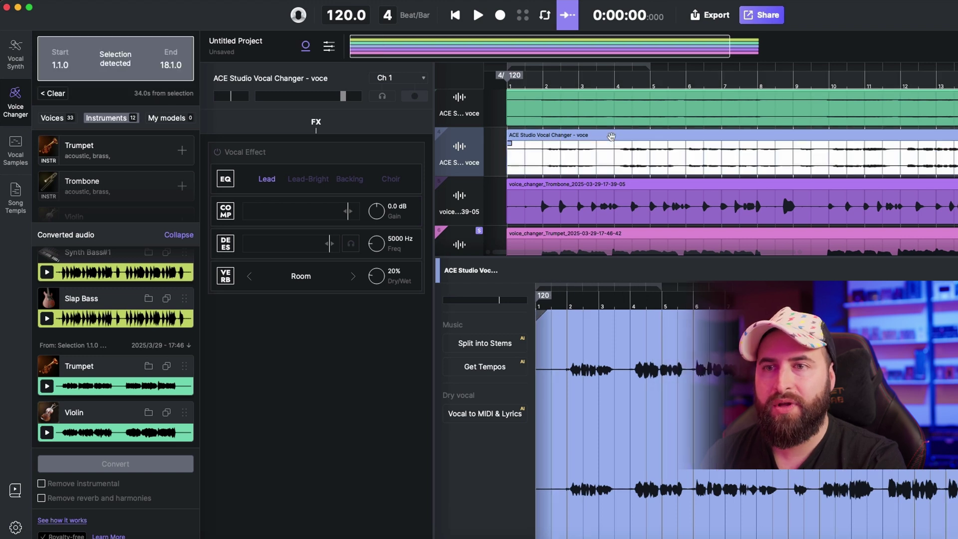
{"action": "left_click", "coordinate": [50, 117]}
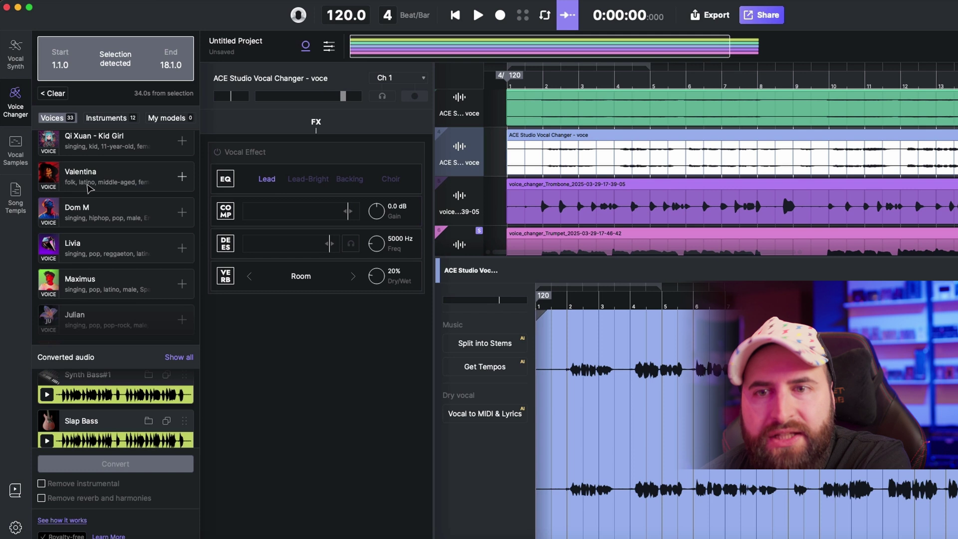
{"action": "left_click", "coordinate": [182, 178]}
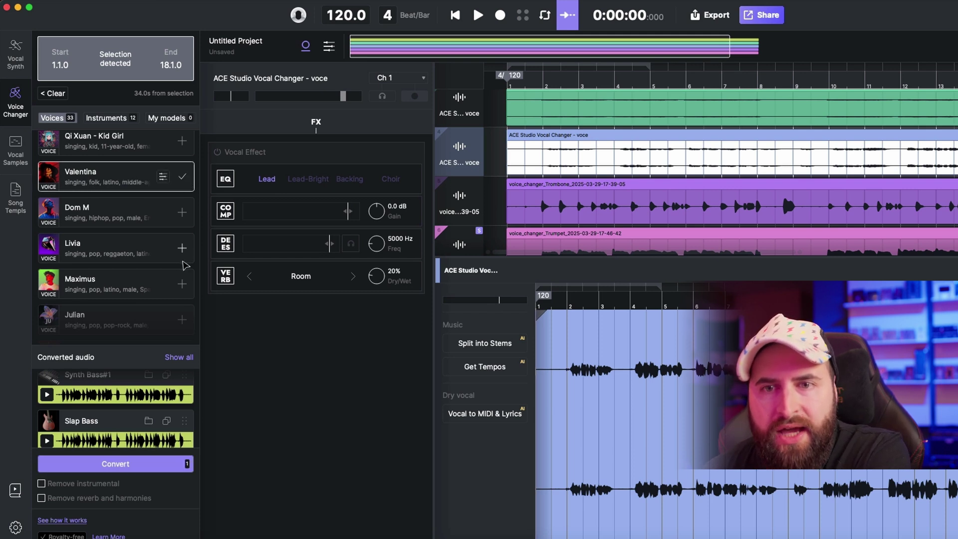
- Add the Lien, Clara and Aaron - Opera voices to the models chosen for the voce clip
{"action": "scroll", "coordinate": [182, 263], "scroll_direction": "down", "scroll_amount": 5}
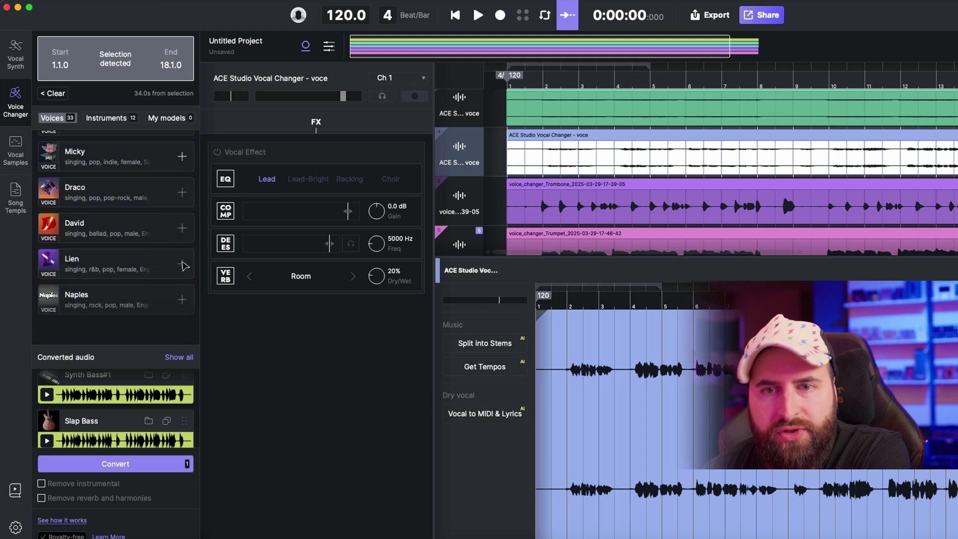
{"action": "scroll", "coordinate": [184, 265], "scroll_direction": "up", "scroll_amount": 1}
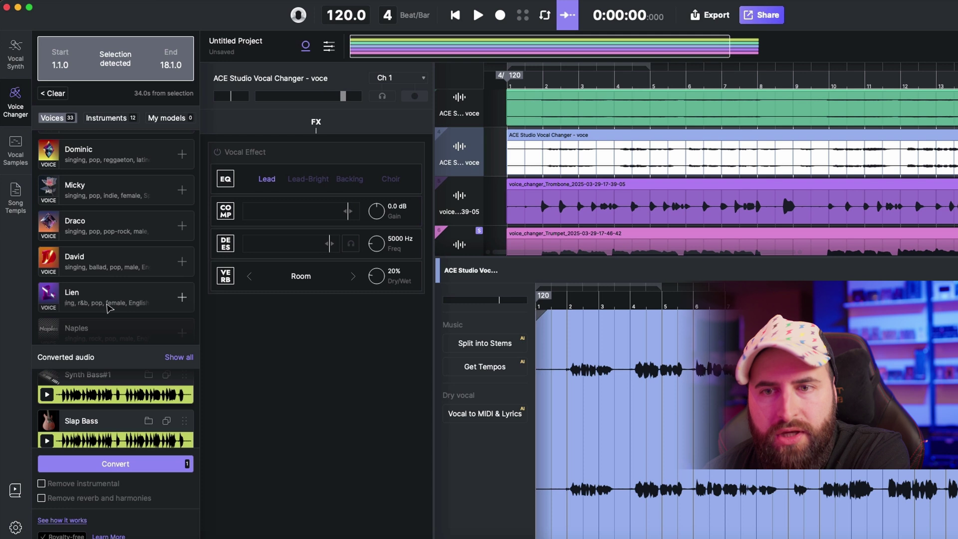
{"action": "left_click", "coordinate": [183, 300]}
{"action": "scroll", "coordinate": [141, 253], "scroll_direction": "down", "scroll_amount": 1}
{"action": "scroll", "coordinate": [142, 252], "scroll_direction": "up", "scroll_amount": 10}
{"action": "scroll", "coordinate": [113, 272], "scroll_direction": "up", "scroll_amount": 1}
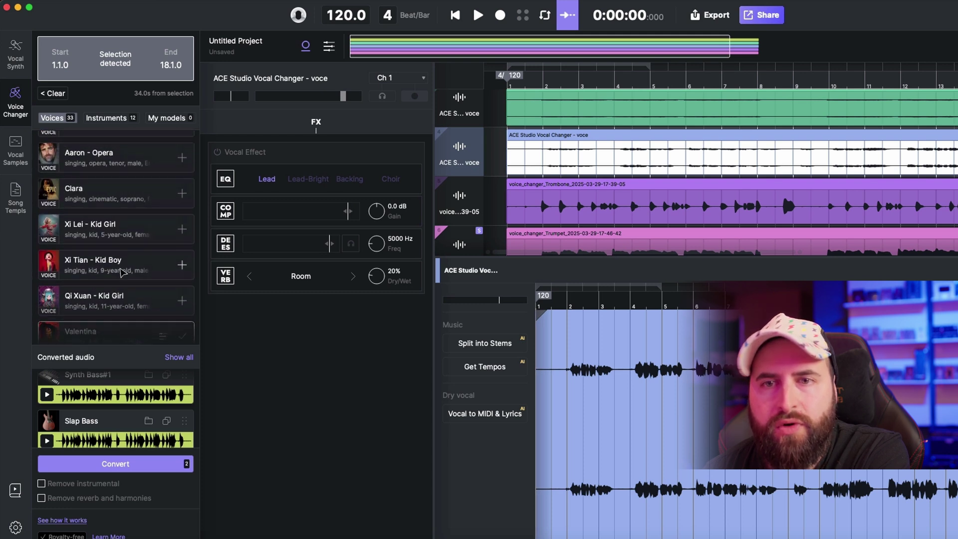
{"action": "scroll", "coordinate": [112, 260], "scroll_direction": "up", "scroll_amount": 1}
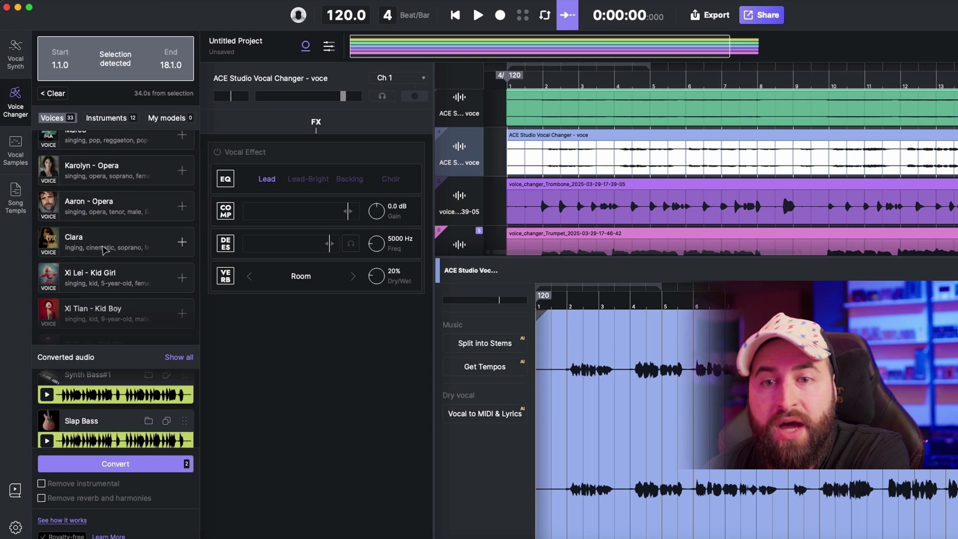
{"action": "left_click", "coordinate": [183, 243]}
{"action": "scroll", "coordinate": [129, 248], "scroll_direction": "up", "scroll_amount": 1}
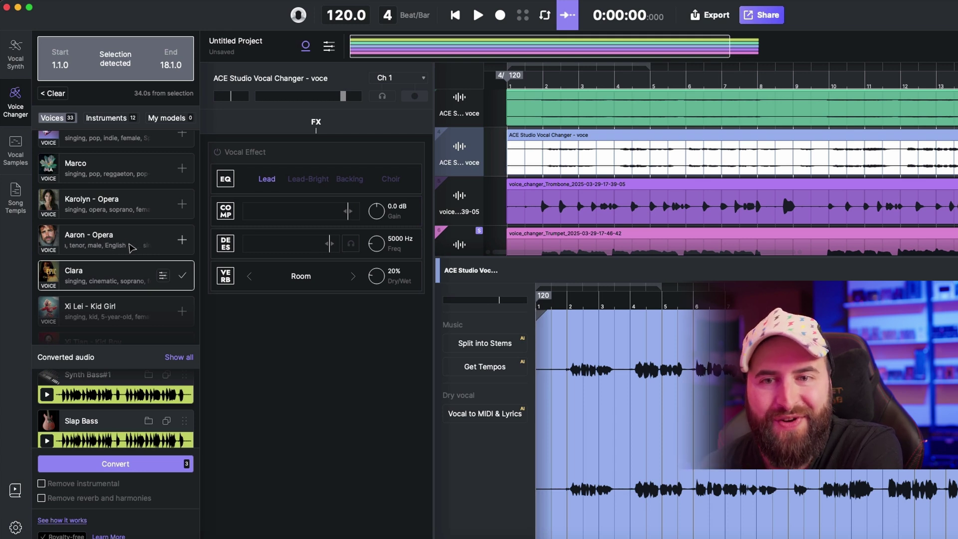
{"action": "left_click", "coordinate": [182, 242]}
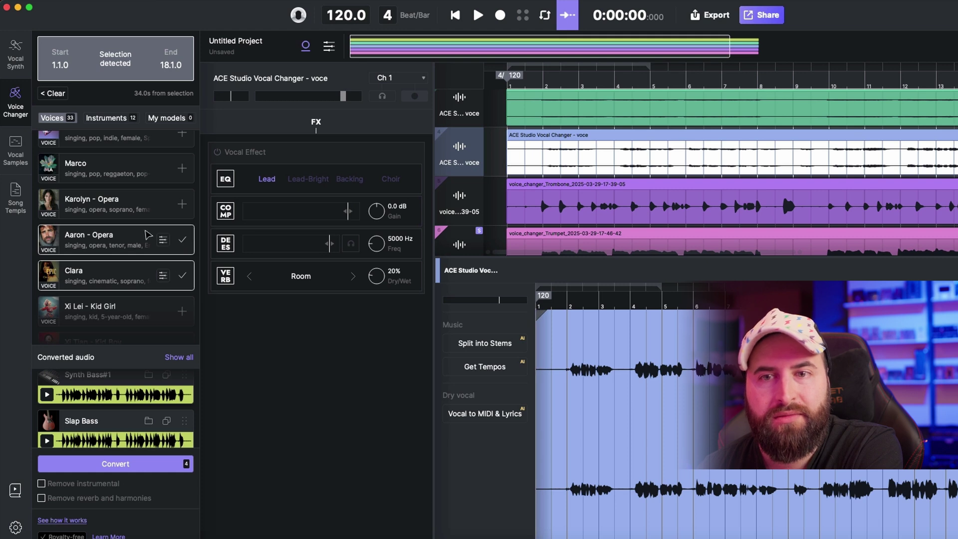
- Add the Kiza and Franklin voices to the conversion selection
{"action": "scroll", "coordinate": [147, 234], "scroll_direction": "up", "scroll_amount": 2}
{"action": "scroll", "coordinate": [141, 235], "scroll_direction": "up", "scroll_amount": 2}
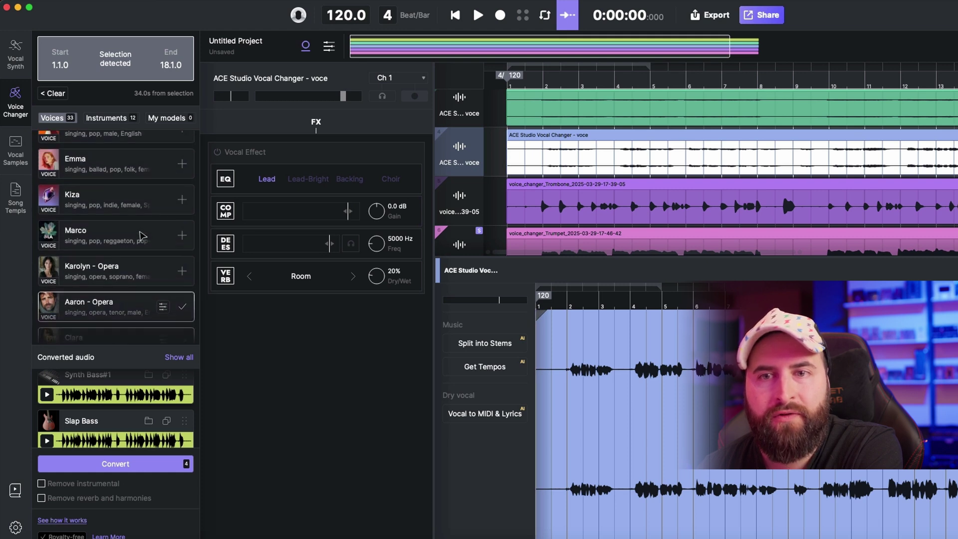
{"action": "left_click", "coordinate": [182, 201]}
{"action": "scroll", "coordinate": [180, 189], "scroll_direction": "up", "scroll_amount": 1}
{"action": "left_click", "coordinate": [182, 161]}
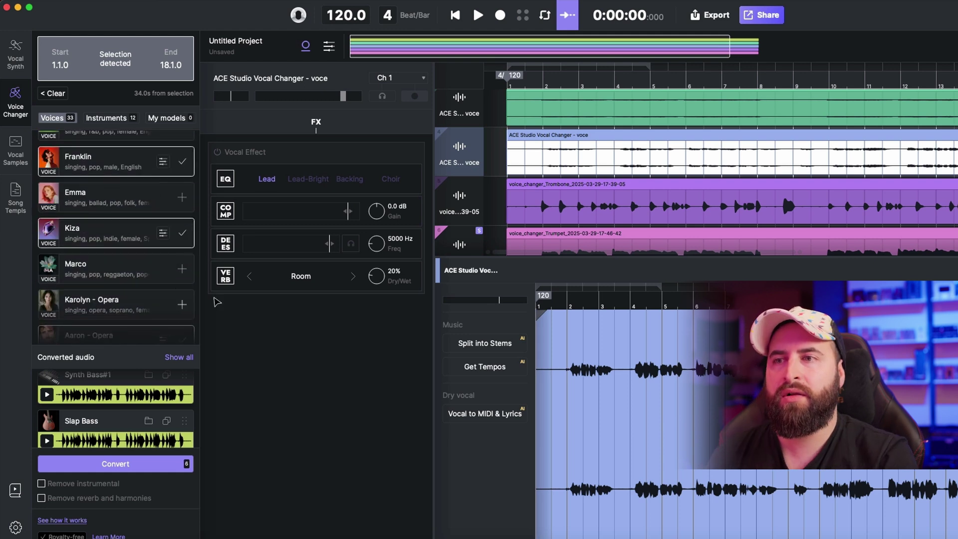
- Convert the voce clip with all the chosen voices, ignoring the soloed track
{"action": "scroll", "coordinate": [180, 325], "scroll_direction": "down", "scroll_amount": 1}
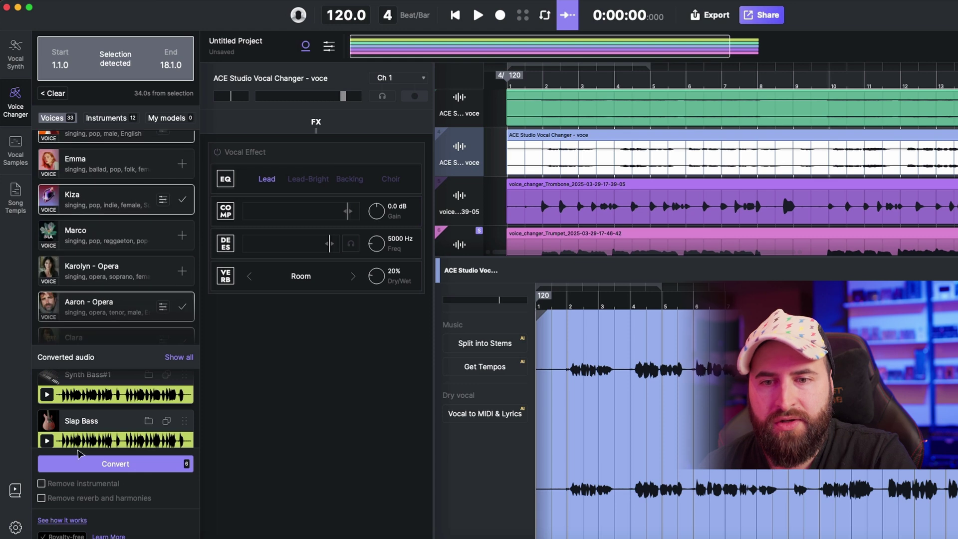
{"action": "left_click", "coordinate": [121, 466]}
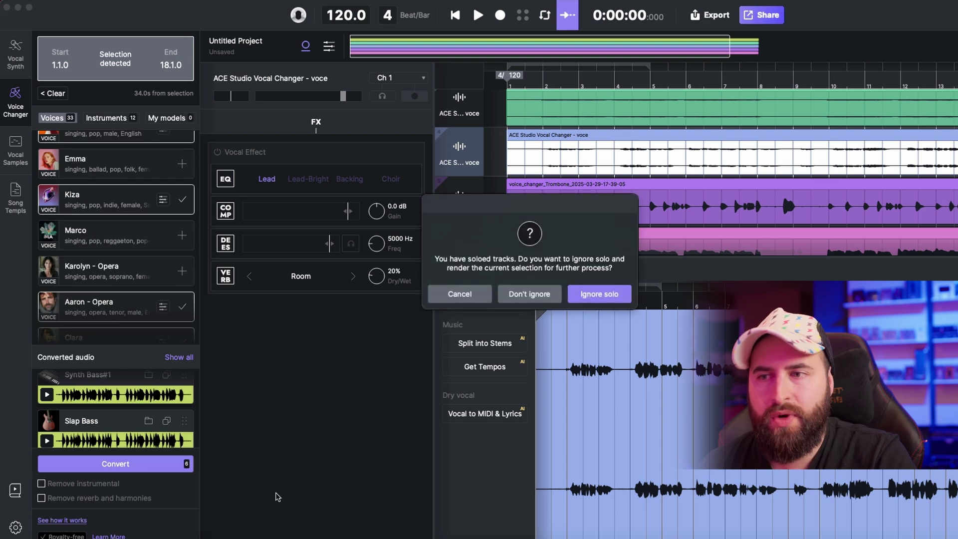
{"action": "left_click", "coordinate": [600, 294]}
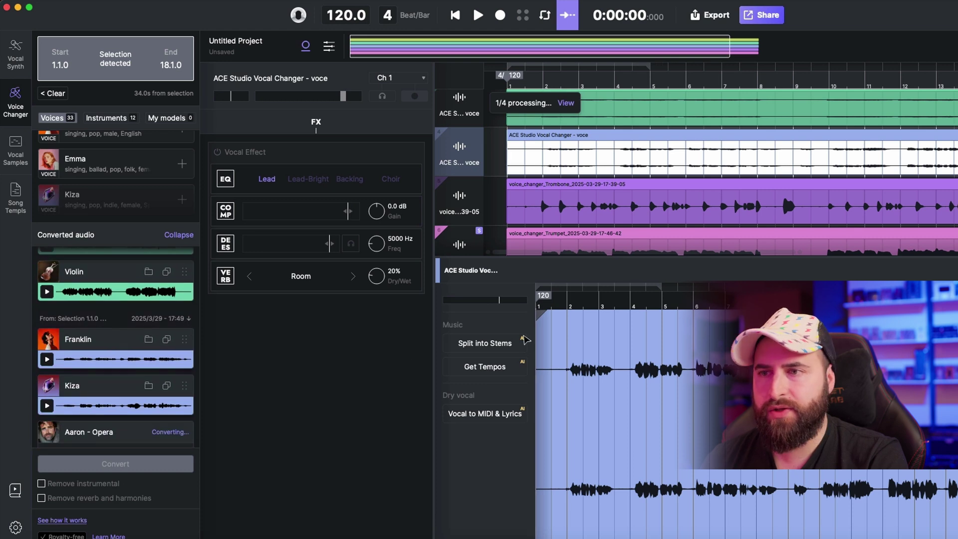
- Place the Franklin, Kiza and Aaron - Opera conversions on separate tracks below the trumpet, each starting at bar 1
{"action": "scroll", "coordinate": [460, 210], "scroll_direction": "down", "scroll_amount": 3}
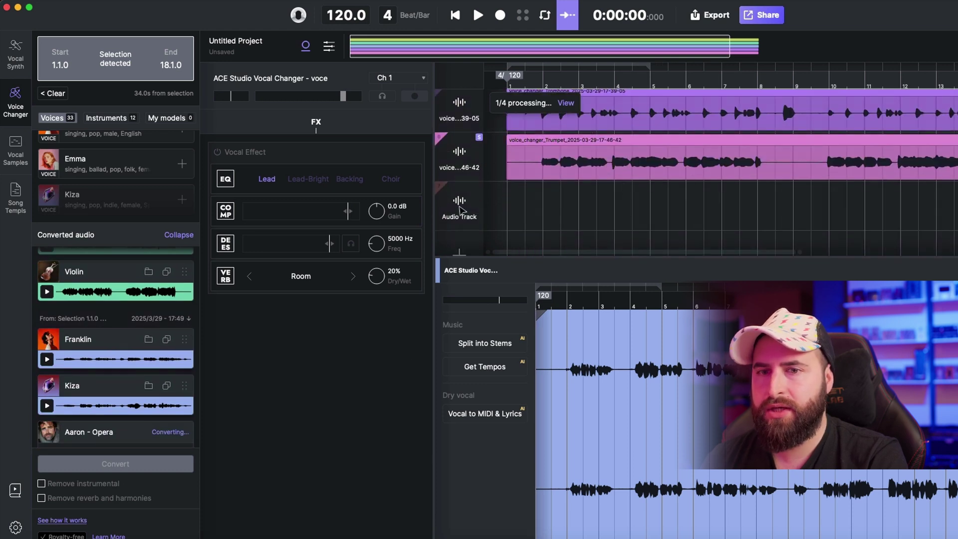
{"action": "left_click_drag", "start_coordinate": [125, 355], "coordinate": [513, 208]}
{"action": "left_click_drag", "start_coordinate": [107, 392], "coordinate": [514, 238]}
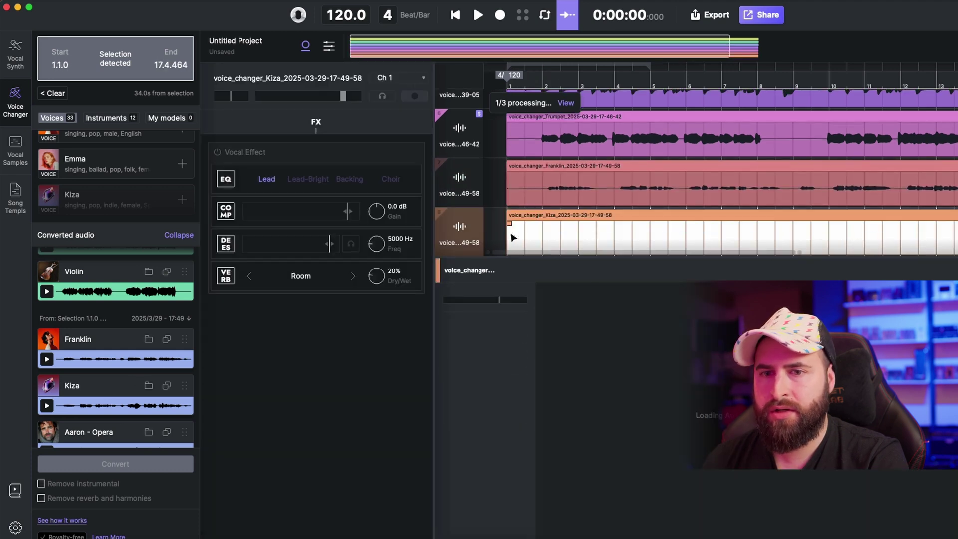
{"action": "left_click_drag", "start_coordinate": [441, 289], "coordinate": [510, 235]}
{"action": "scroll", "coordinate": [115, 389], "scroll_direction": "down", "scroll_amount": 5}
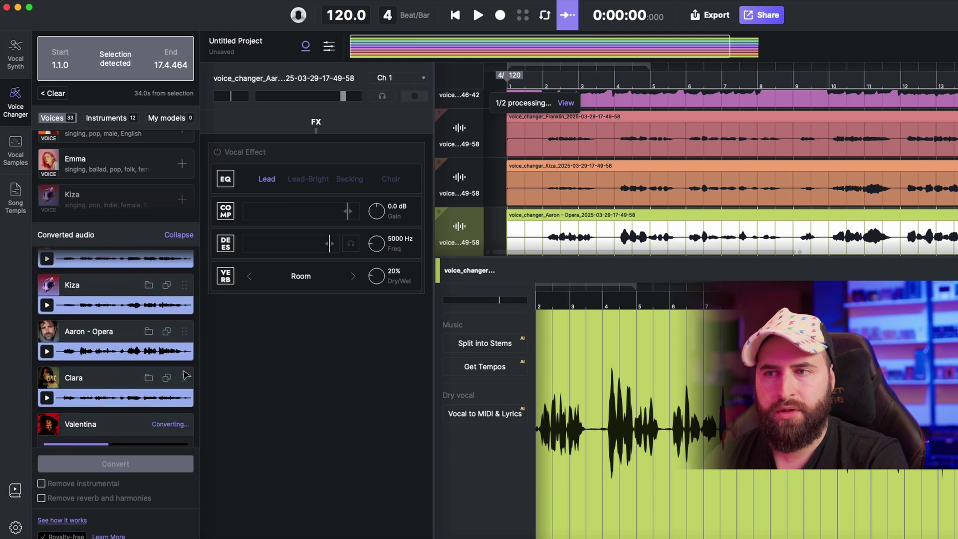
- Place the Clara, Valentina and Lien conversions on separate tracks below Aaron - Opera, each starting at bar 1
{"action": "scroll", "coordinate": [611, 213], "scroll_direction": "down", "scroll_amount": 2}
{"action": "left_click_drag", "start_coordinate": [110, 381], "coordinate": [515, 230]}
{"action": "scroll", "coordinate": [135, 394], "scroll_direction": "down", "scroll_amount": 2}
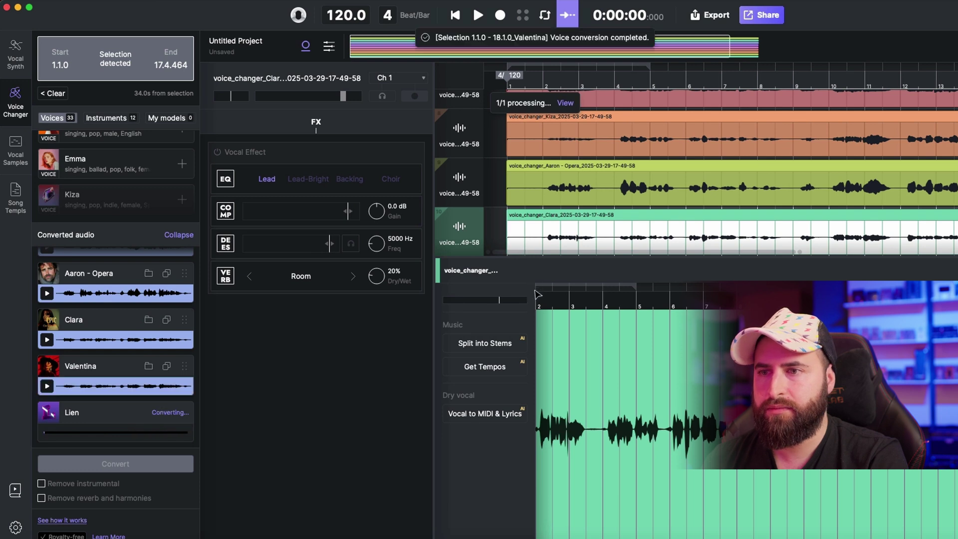
{"action": "scroll", "coordinate": [677, 194], "scroll_direction": "down", "scroll_amount": 2}
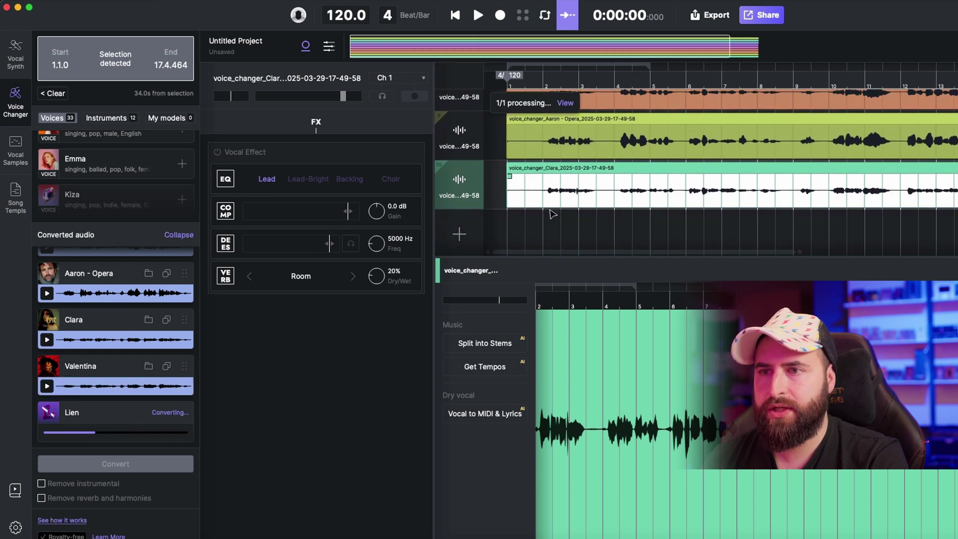
{"action": "left_click_drag", "start_coordinate": [104, 371], "coordinate": [516, 229]}
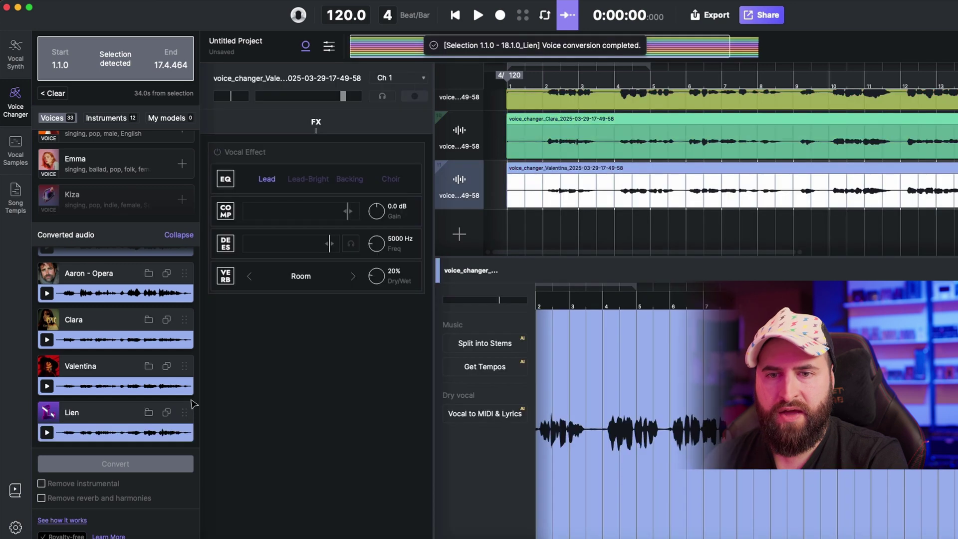
{"action": "left_click_drag", "start_coordinate": [90, 418], "coordinate": [510, 235]}
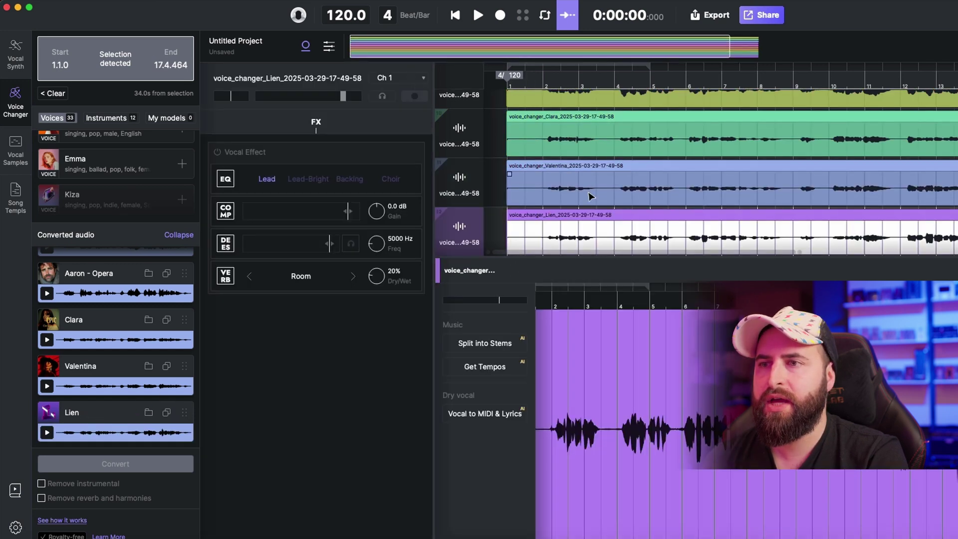
- Solo the original voce track and play it from just before bar 2 as a reference
{"action": "scroll", "coordinate": [590, 196], "scroll_direction": "up", "scroll_amount": 5}
{"action": "scroll", "coordinate": [590, 196], "scroll_direction": "up", "scroll_amount": 5}
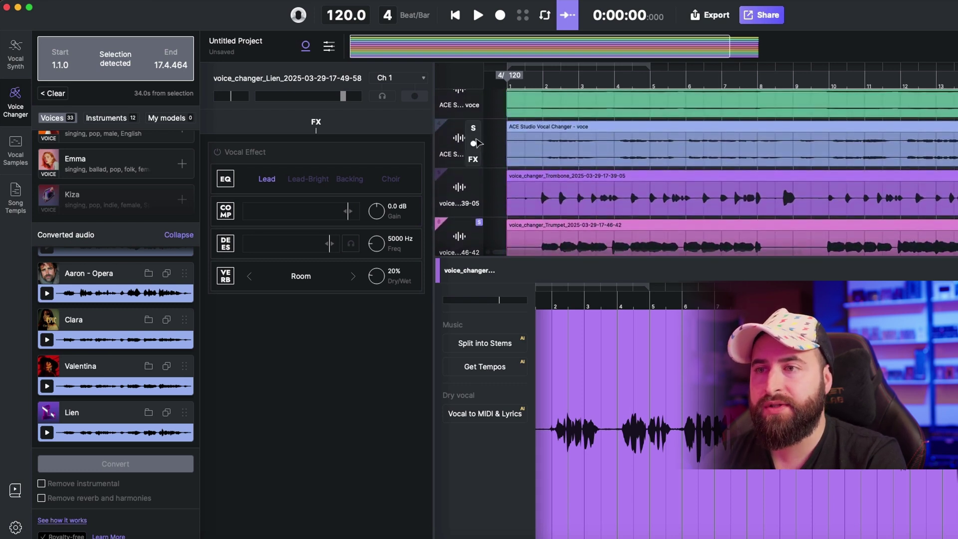
{"action": "left_click", "coordinate": [587, 132]}
{"action": "left_click", "coordinate": [535, 79]}
{"action": "key", "text": "space"}
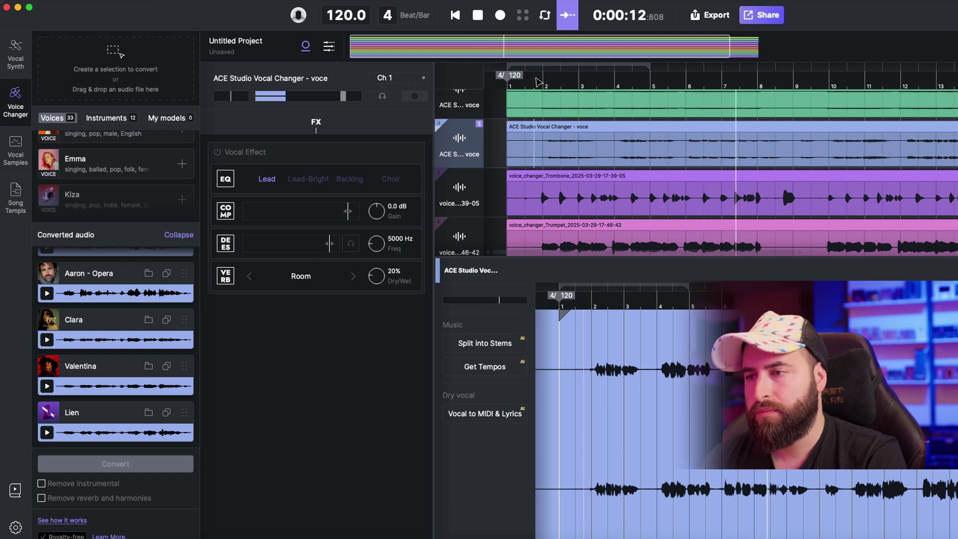
{"action": "key", "text": "space"}
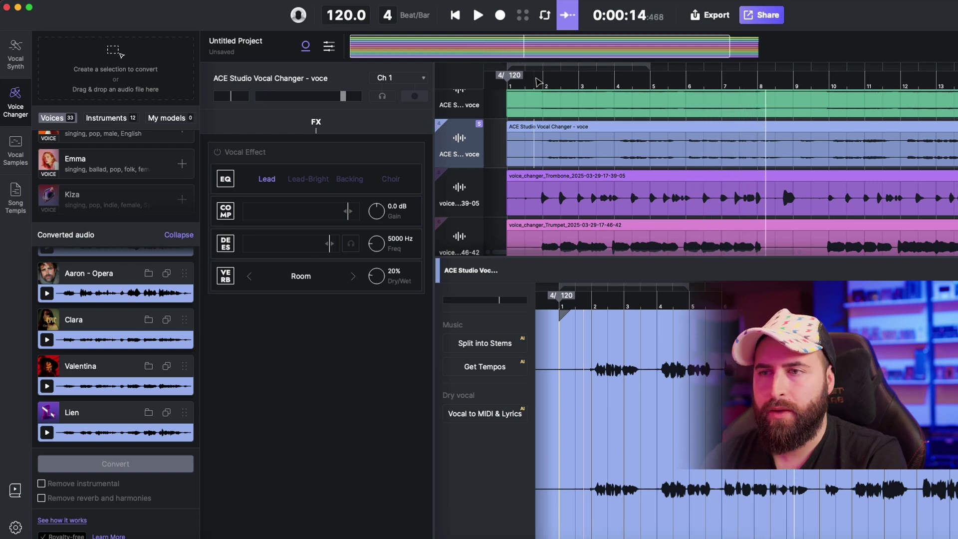
- Solo the Franklin conversion and play it from just before bar 2 with looping off
{"action": "scroll", "coordinate": [554, 163], "scroll_direction": "down", "scroll_amount": 4}
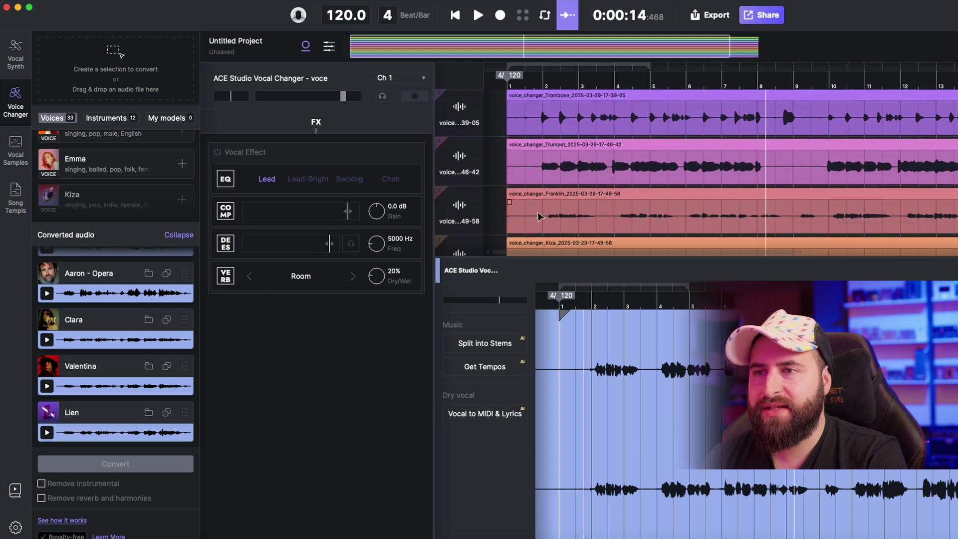
{"action": "scroll", "coordinate": [525, 212], "scroll_direction": "up", "scroll_amount": 1}
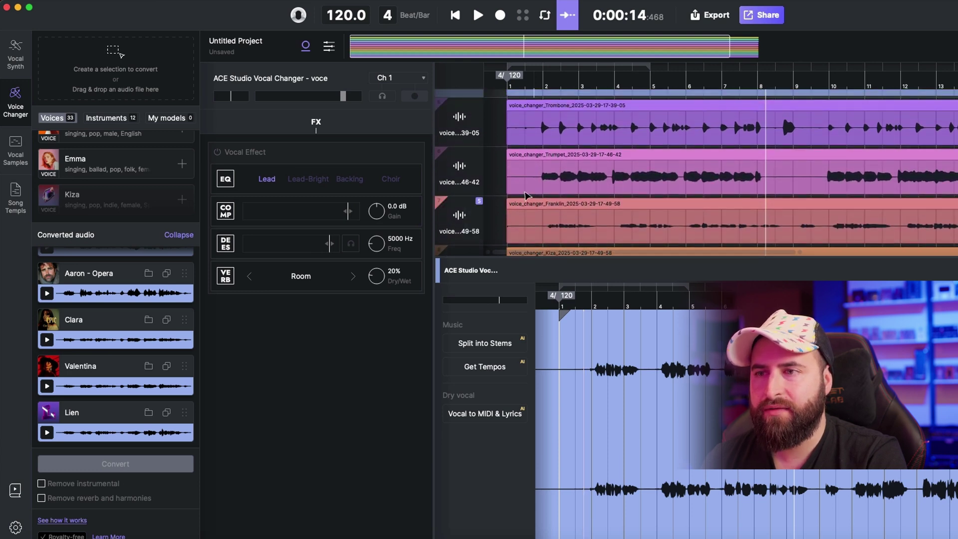
{"action": "left_click", "coordinate": [538, 79]}
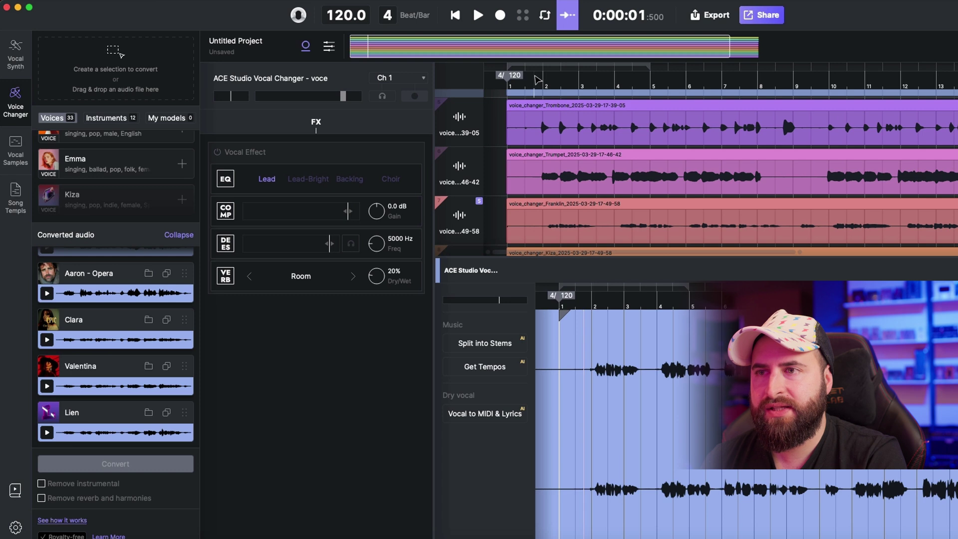
{"action": "left_click", "coordinate": [533, 66]}
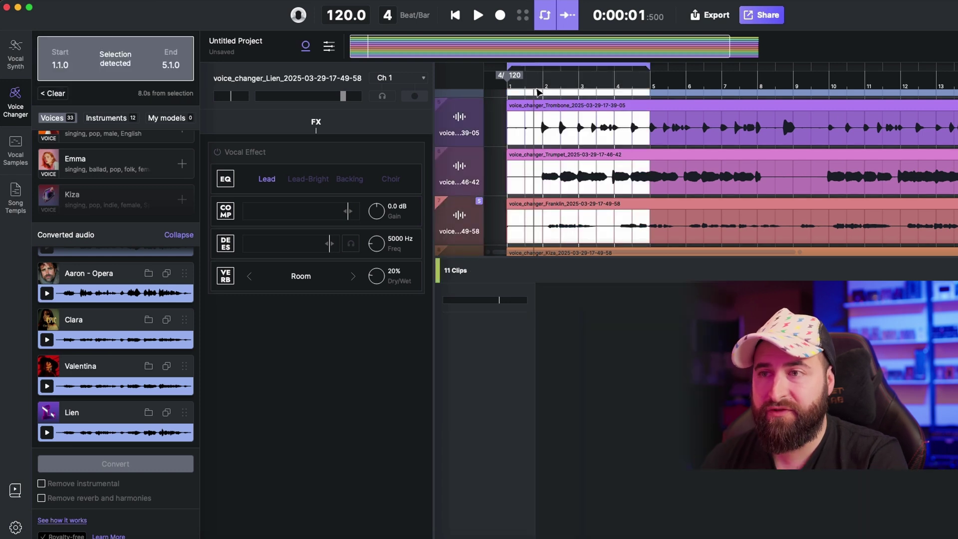
{"action": "left_click", "coordinate": [535, 106]}
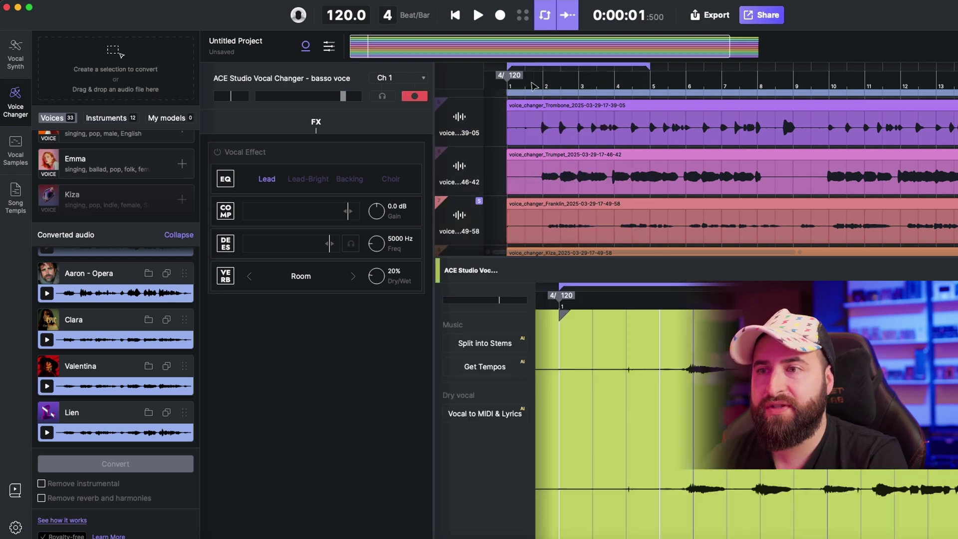
{"action": "scroll", "coordinate": [552, 209], "scroll_direction": "down", "scroll_amount": 2}
{"action": "left_click", "coordinate": [541, 207]}
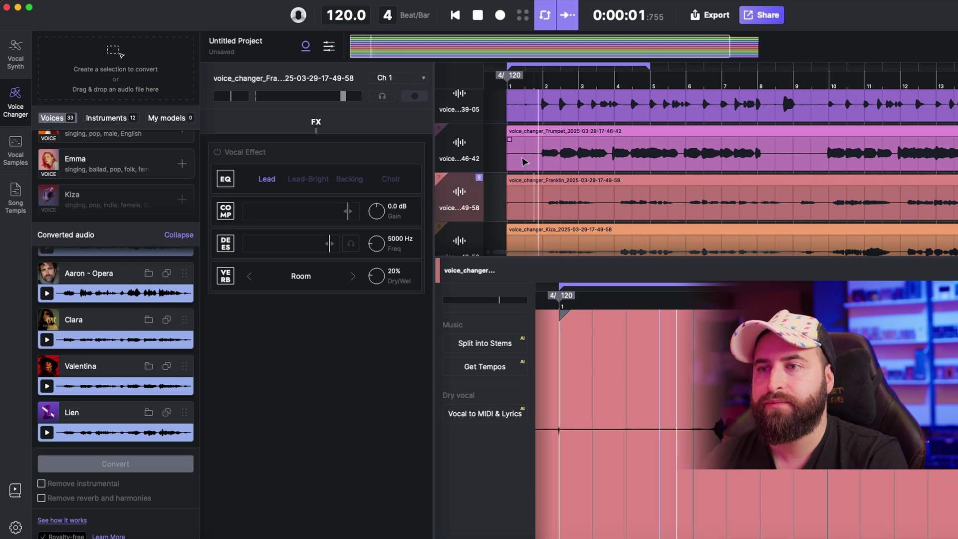
{"action": "key", "text": "space"}
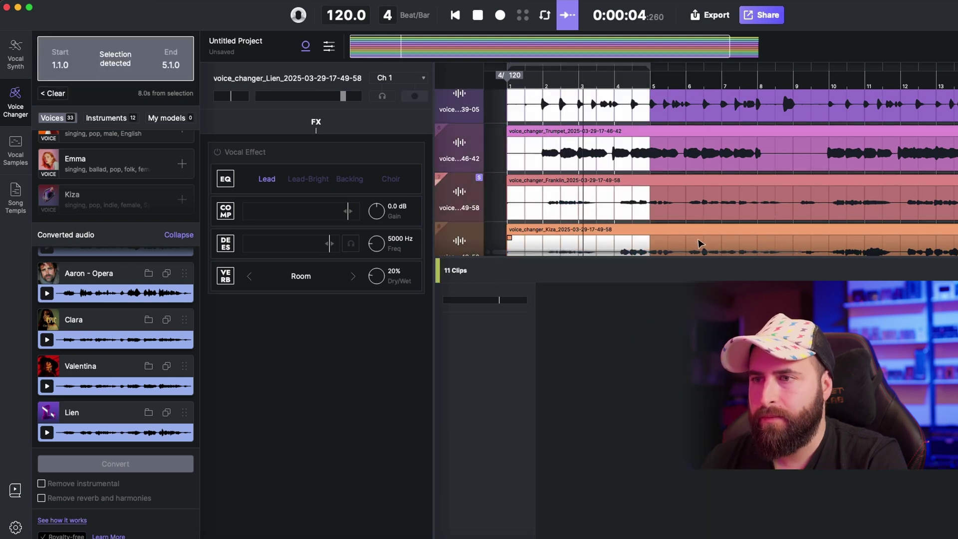
{"action": "scroll", "coordinate": [693, 225], "scroll_direction": "down", "scroll_amount": 4}
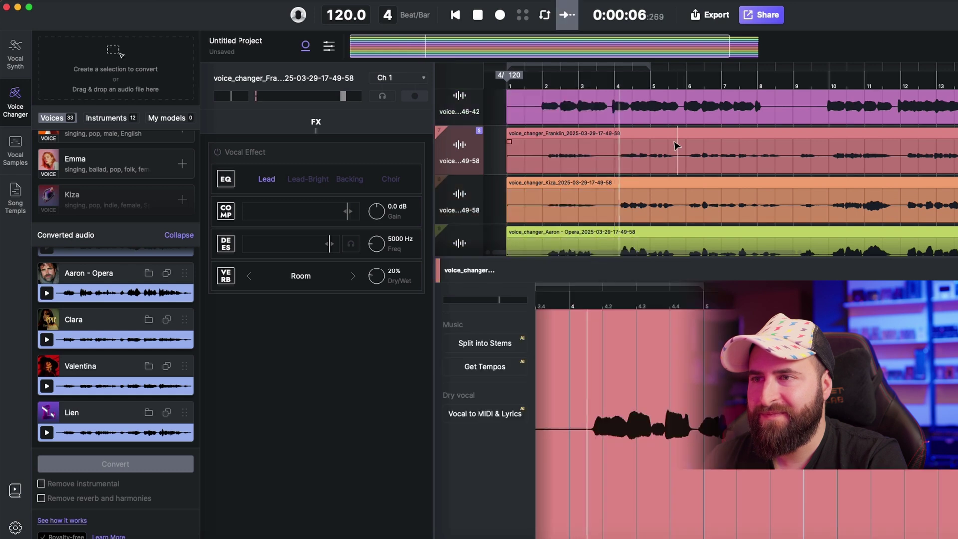
{"action": "left_click", "coordinate": [674, 145]}
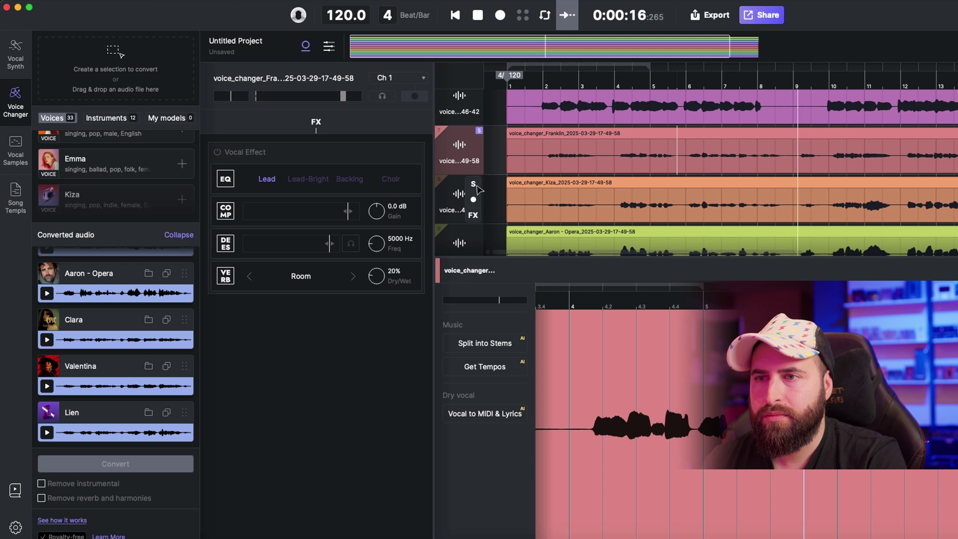
- Audition the Kiza and Aaron - Opera conversions by soloing each in turn, replaying Aaron - Opera from bar 2
{"action": "left_click", "coordinate": [473, 185]}
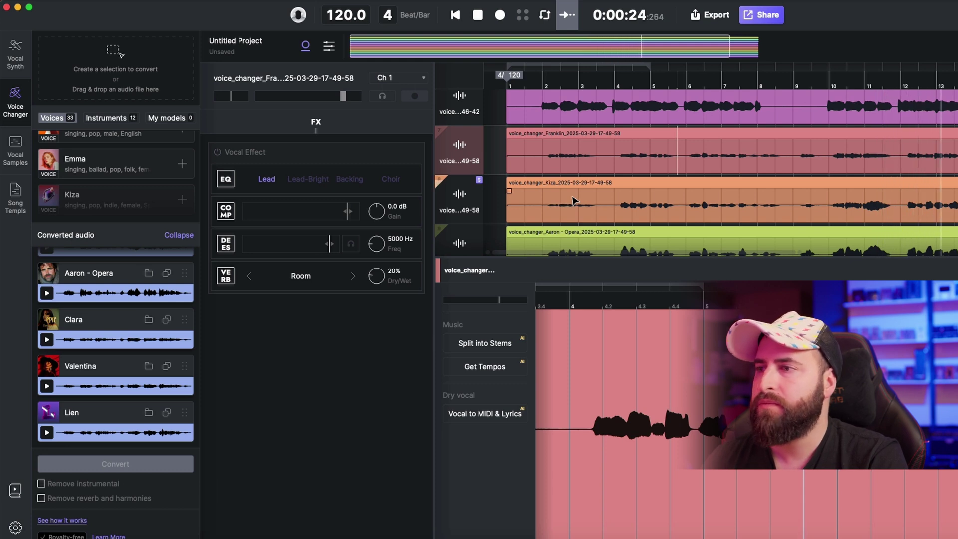
{"action": "mouse_move", "coordinate": [477, 232]}
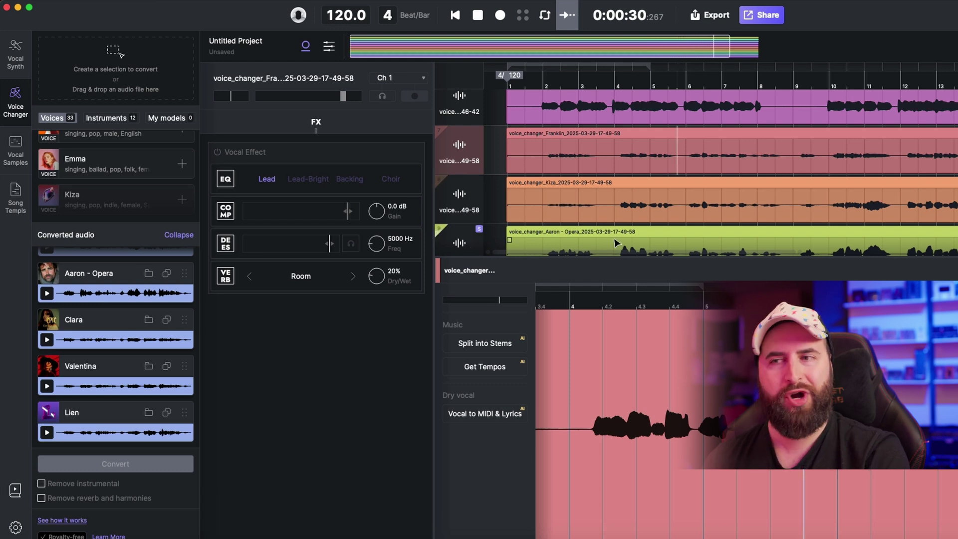
{"action": "scroll", "coordinate": [617, 197], "scroll_direction": "down", "scroll_amount": 2}
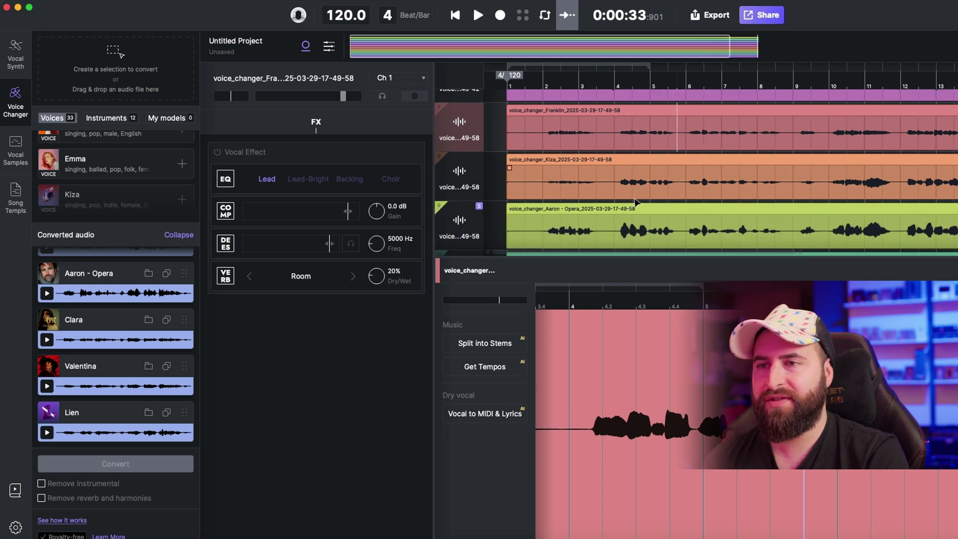
{"action": "left_click", "coordinate": [541, 85]}
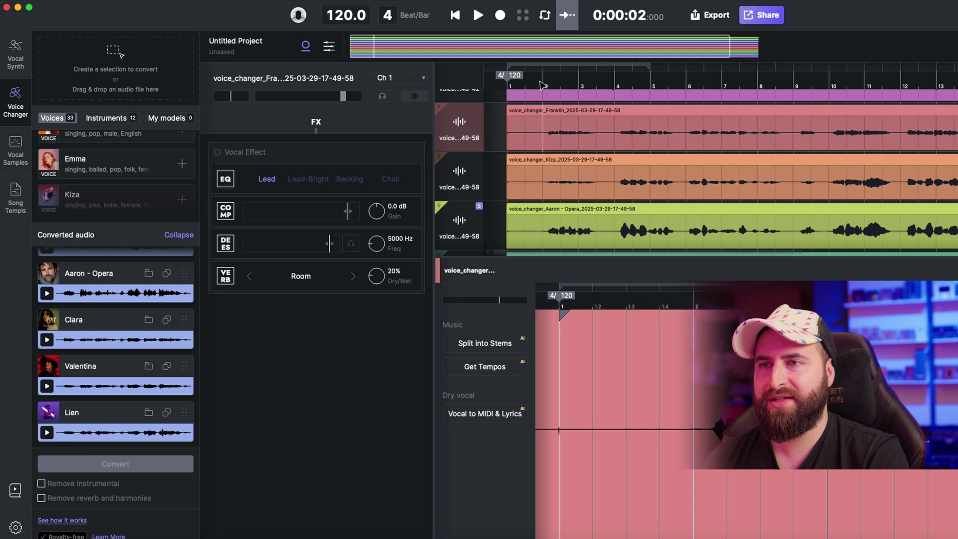
{"action": "key", "text": "space"}
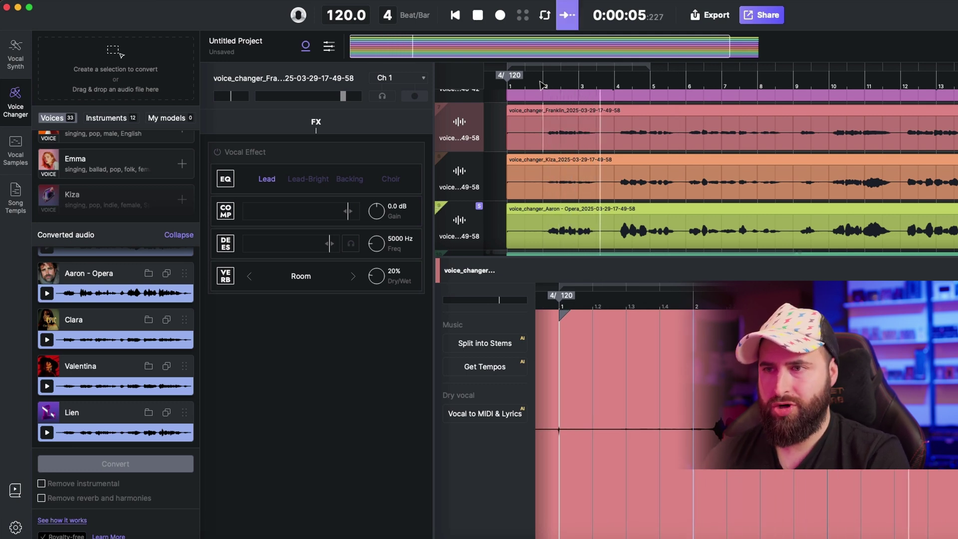
- Audition the Clara and Valentina conversions from bar 2, soloing each track in turn
{"action": "scroll", "coordinate": [553, 175], "scroll_direction": "down", "scroll_amount": 3}
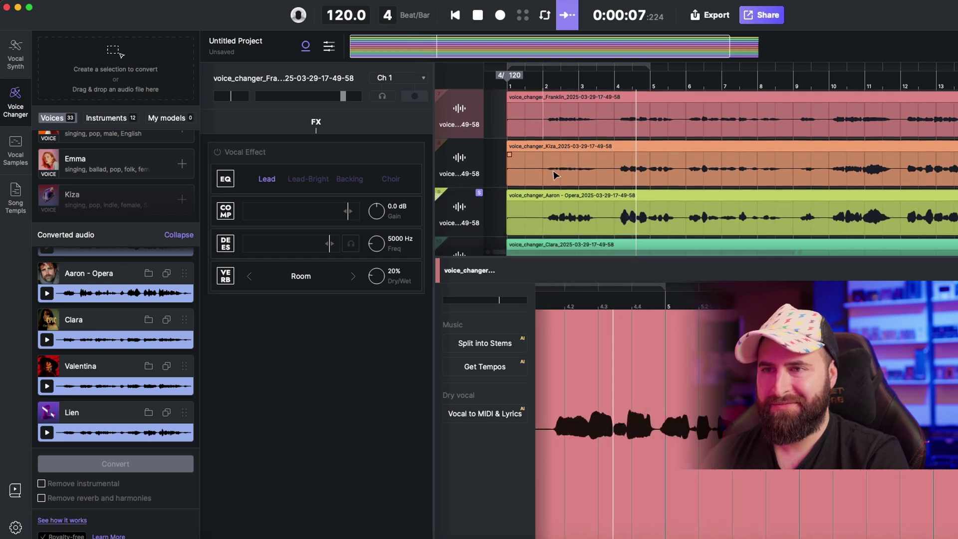
{"action": "mouse_move", "coordinate": [474, 192]}
{"action": "key", "text": "space"}
{"action": "left_click", "coordinate": [474, 189]}
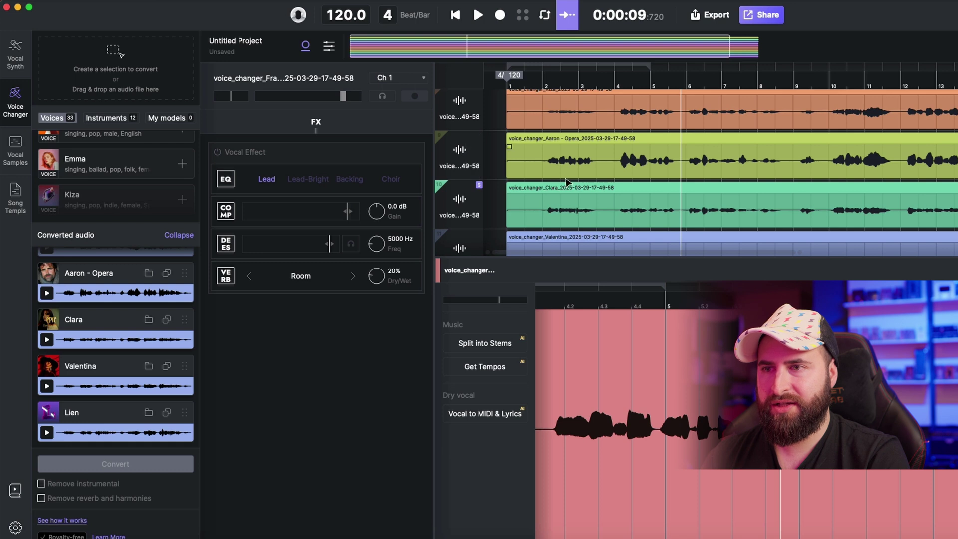
{"action": "key", "text": "space"}
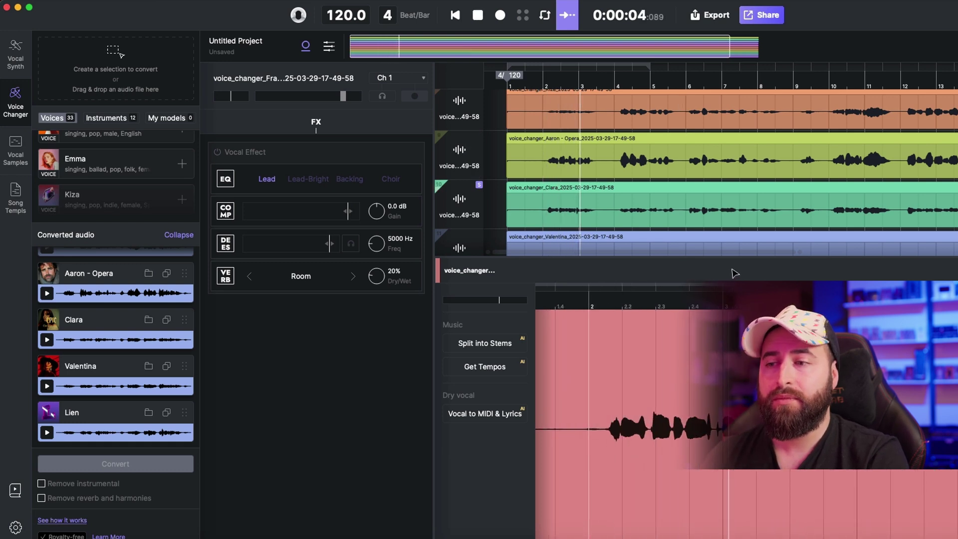
{"action": "key", "text": "space"}
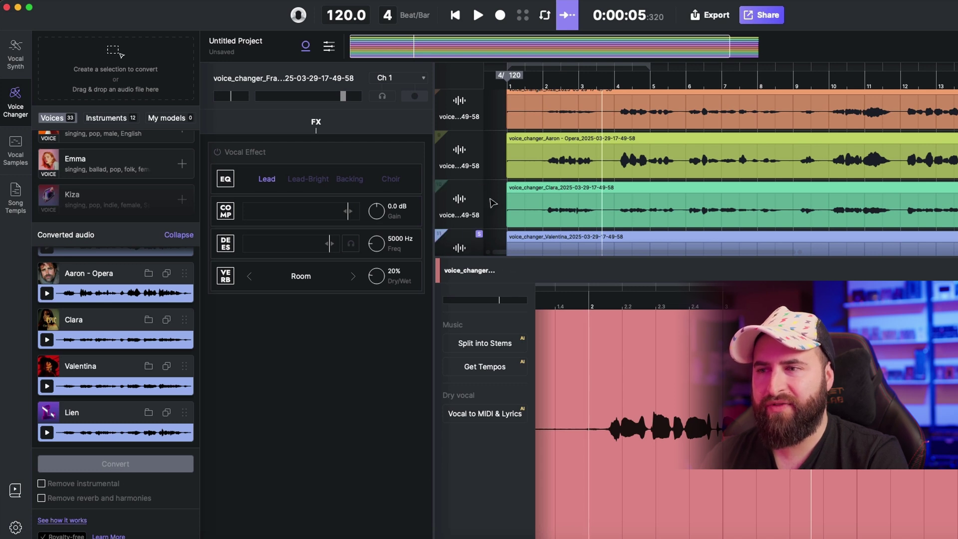
{"action": "key", "text": "space"}
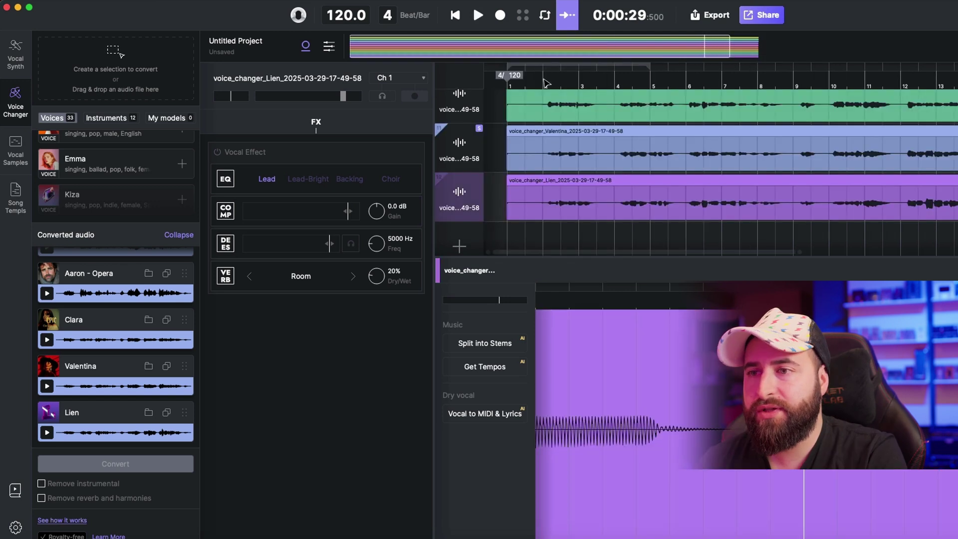
- Audition the soloed Lien conversion from bar 2 and delete its clip from the track
{"action": "left_click", "coordinate": [545, 82]}
{"action": "key", "text": "space"}
{"action": "left_click", "coordinate": [473, 181]}
{"action": "key", "text": "space"}
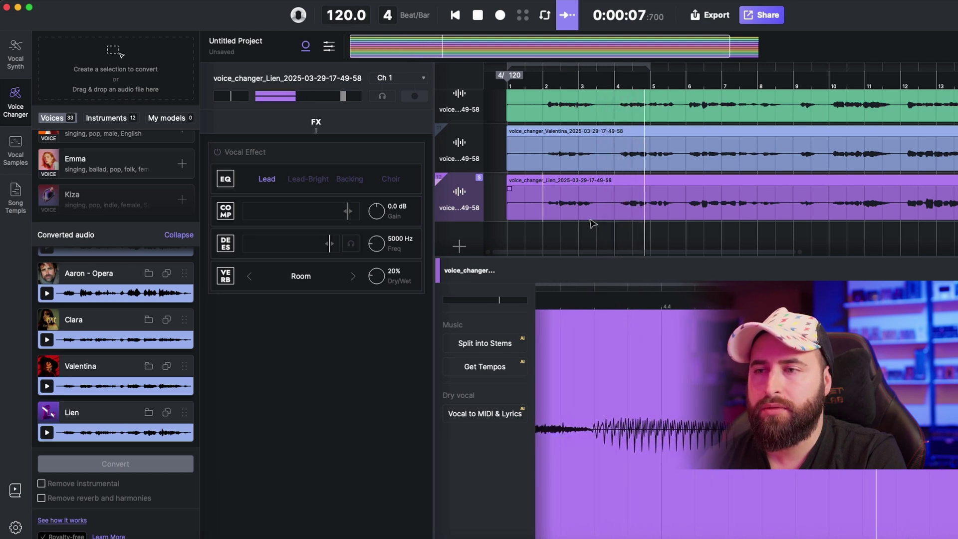
{"action": "key", "text": "space"}
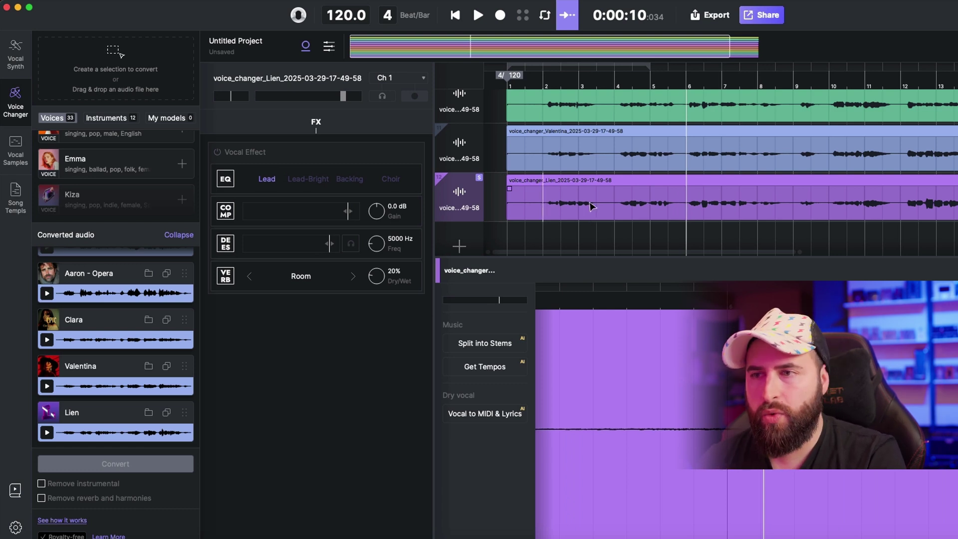
{"action": "left_click", "coordinate": [587, 179]}
{"action": "key", "text": "Delete"}
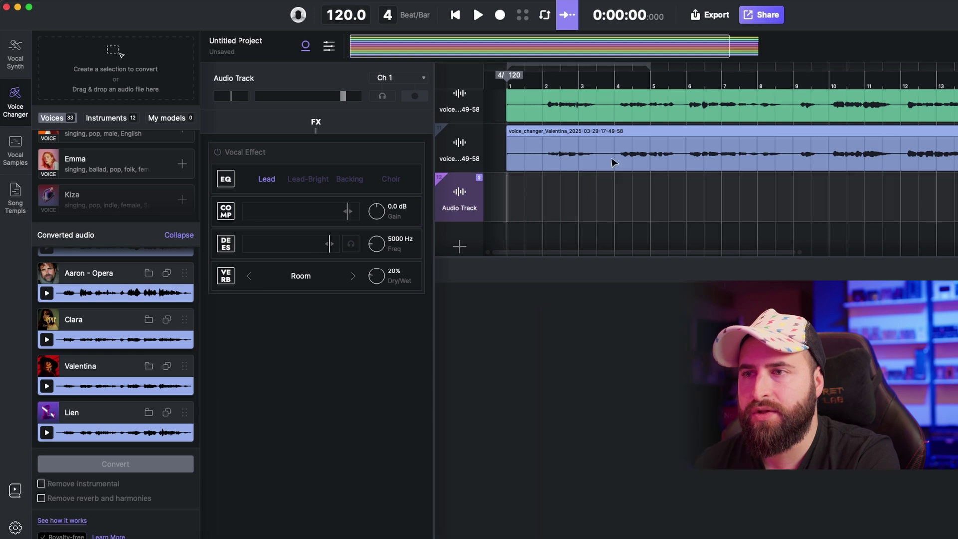
{"action": "scroll", "coordinate": [567, 179], "scroll_direction": "up", "scroll_amount": 3}
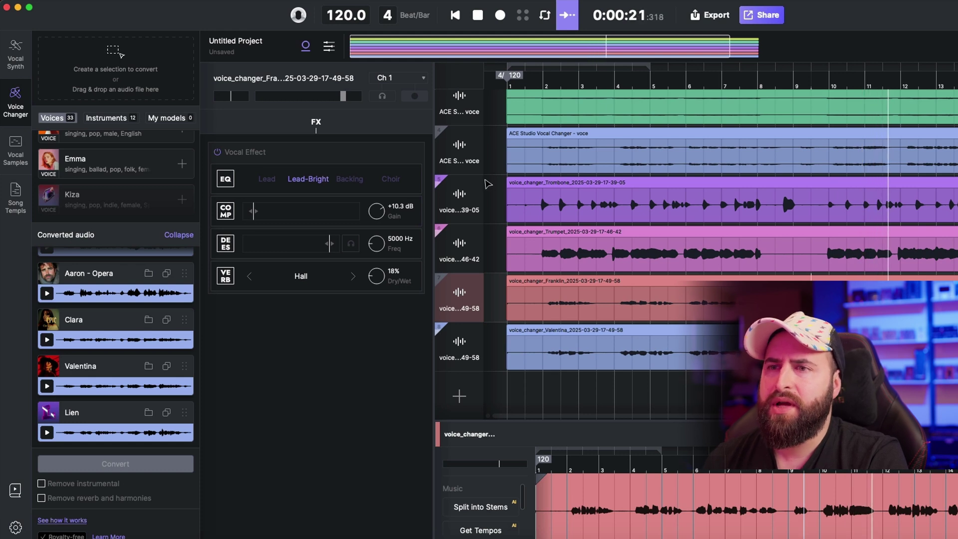
{"action": "scroll", "coordinate": [484, 185], "scroll_direction": "up", "scroll_amount": 1}
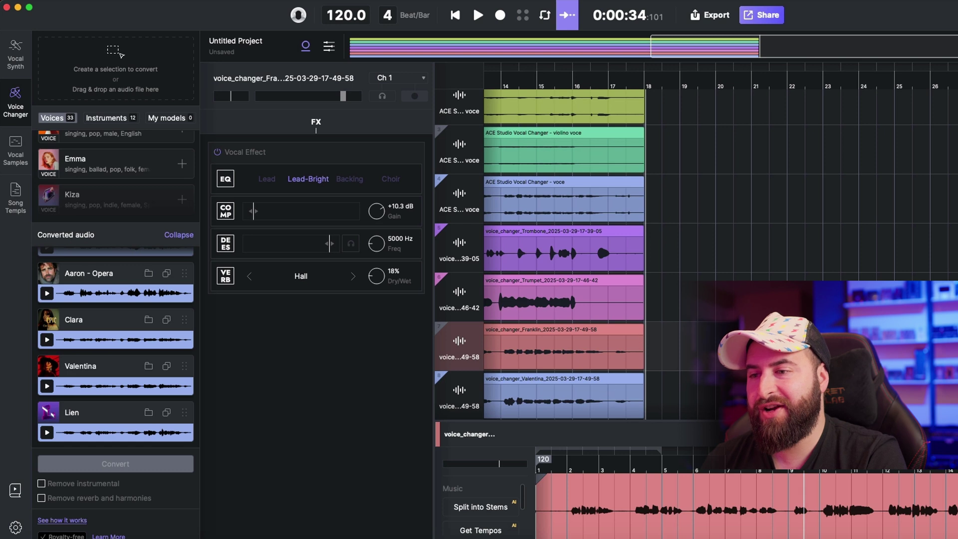
{"action": "scroll", "coordinate": [517, 404], "scroll_direction": "left", "scroll_amount": 15}
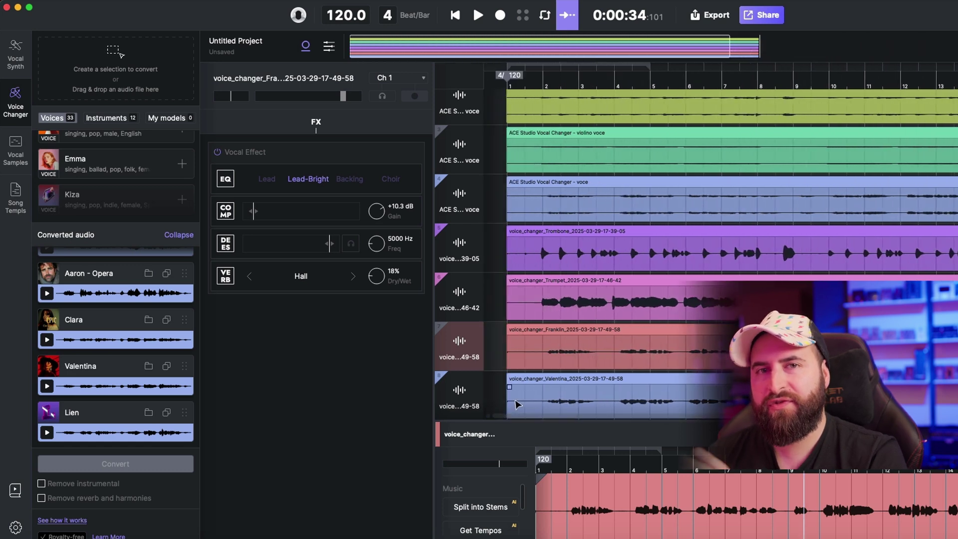